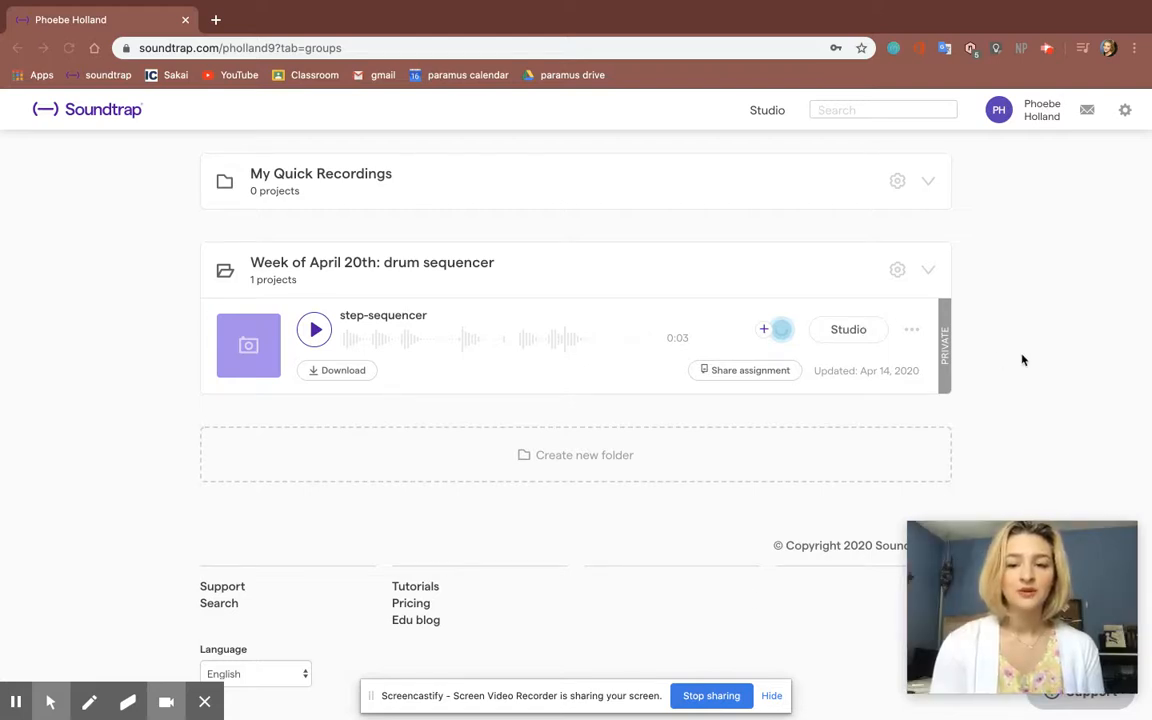
# Step: Open the step-sequencer project in the studio without its unsaved changes and play back the existing drum track
pyautogui.click(845, 330)
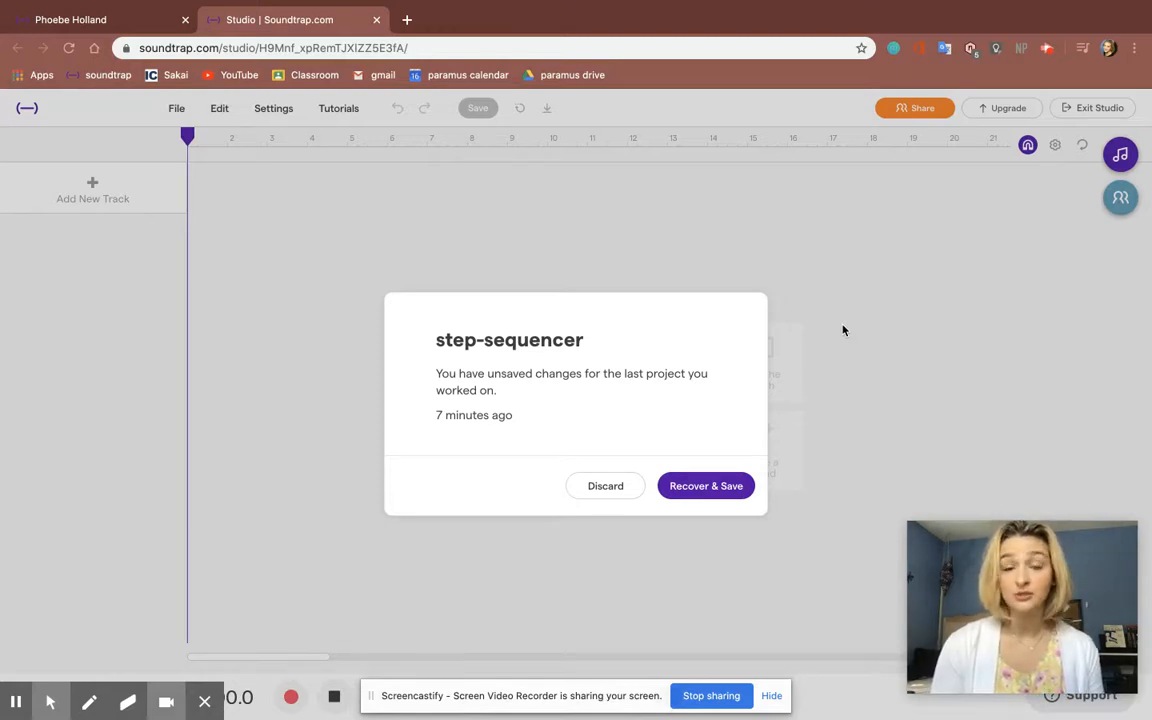
pyautogui.click(603, 485)
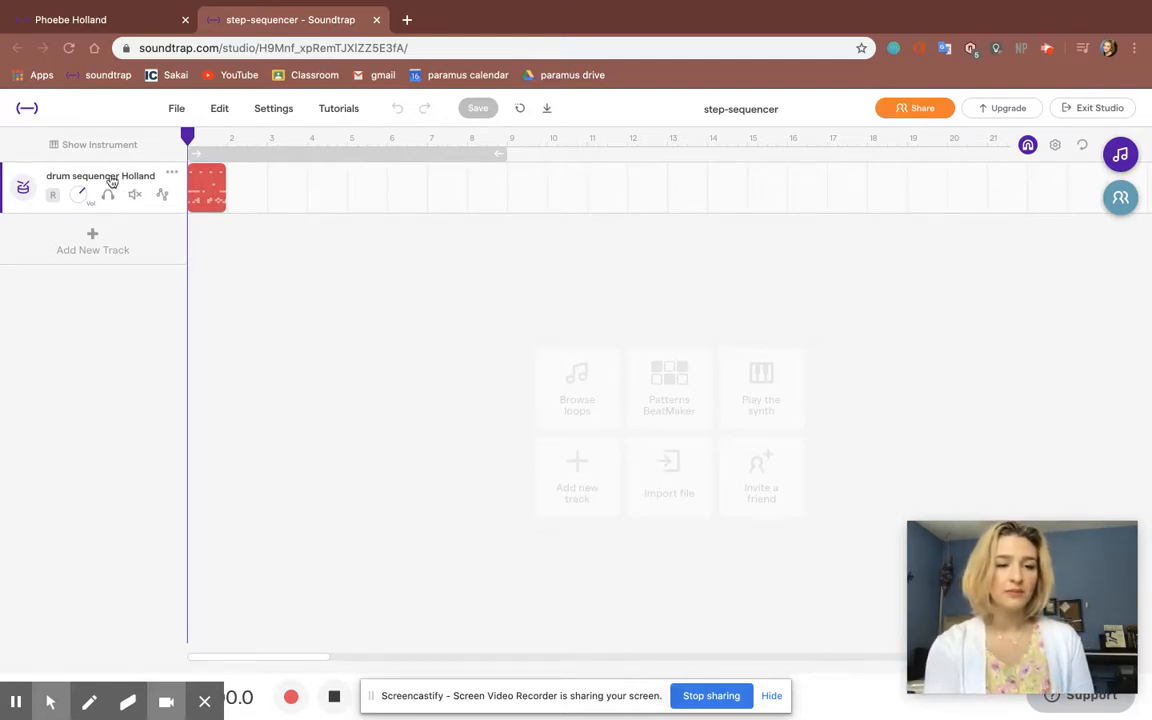
pyautogui.press('space')
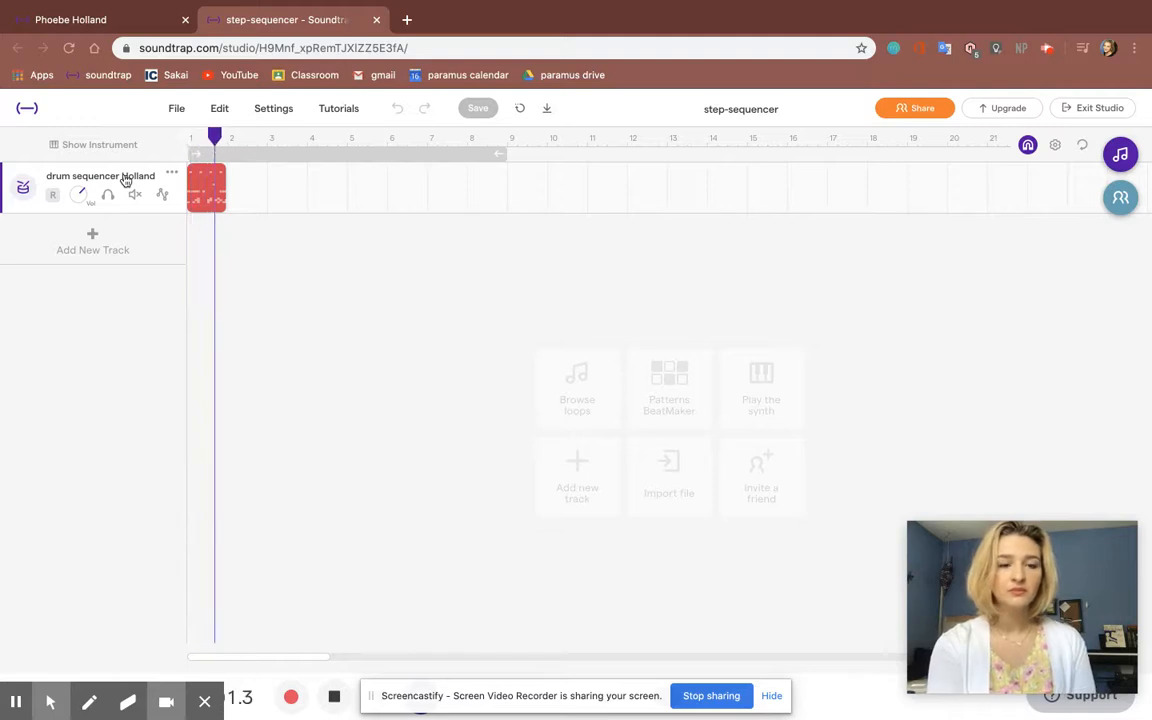
pyautogui.press('space')
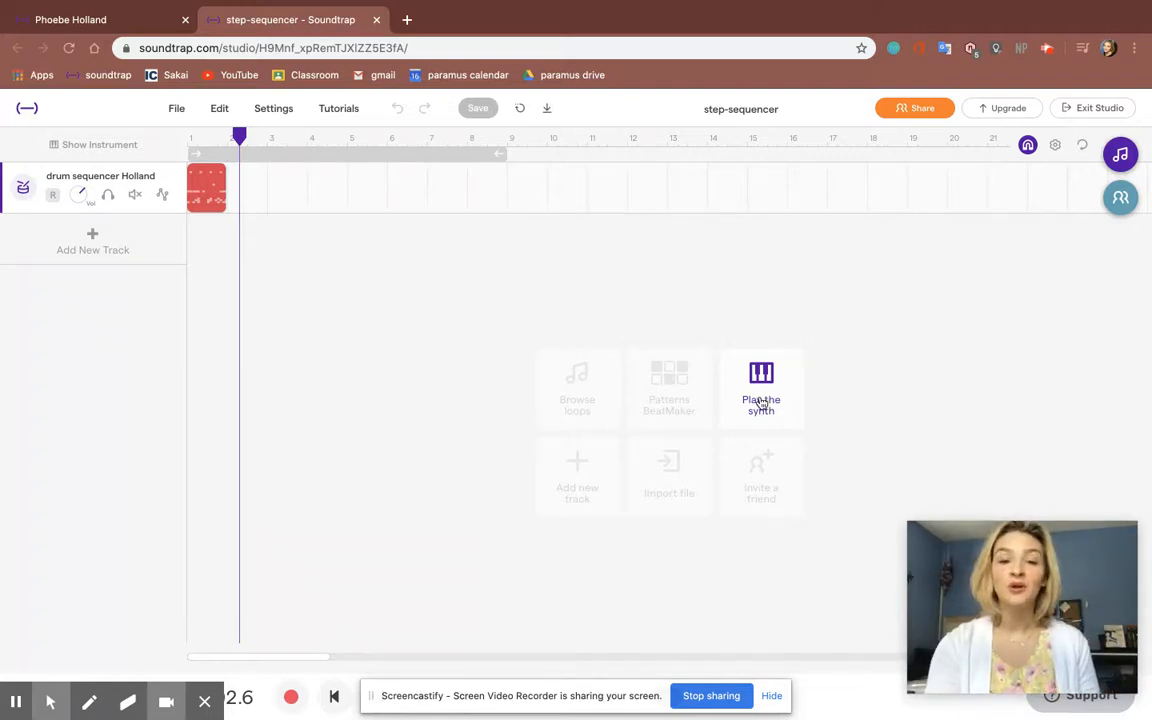
# Step: Add a Patterns Beatmaker track and rename it Student Last Name
pyautogui.click(679, 389)
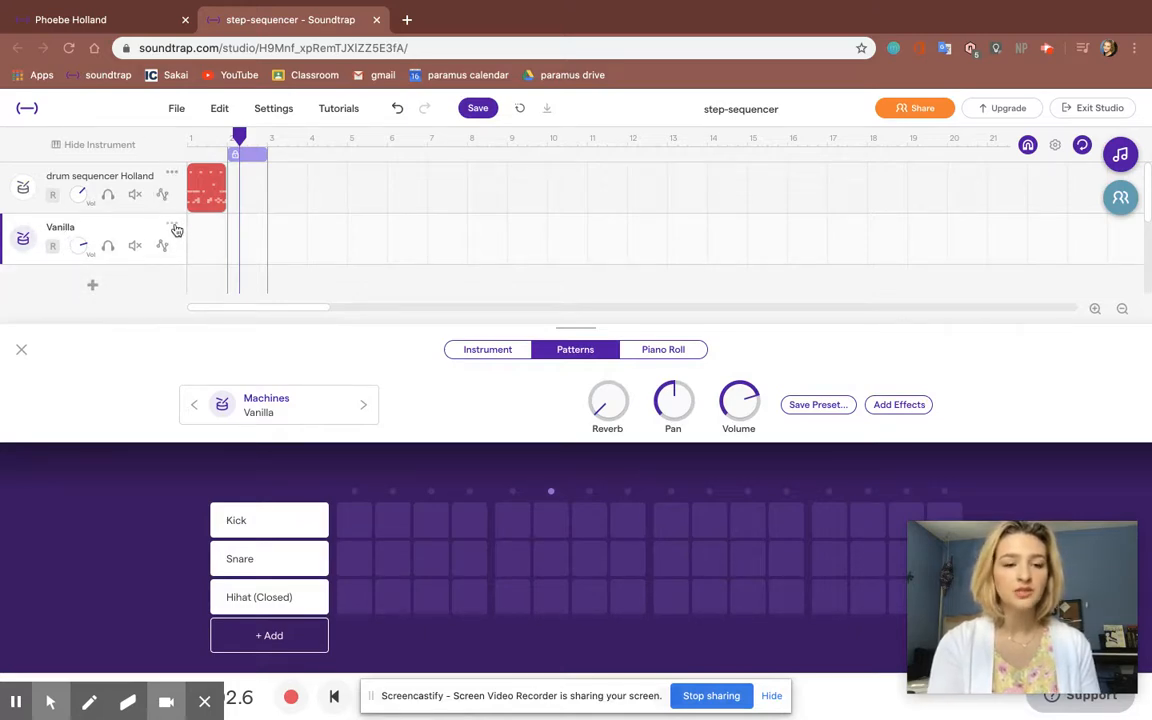
pyautogui.click(173, 228)
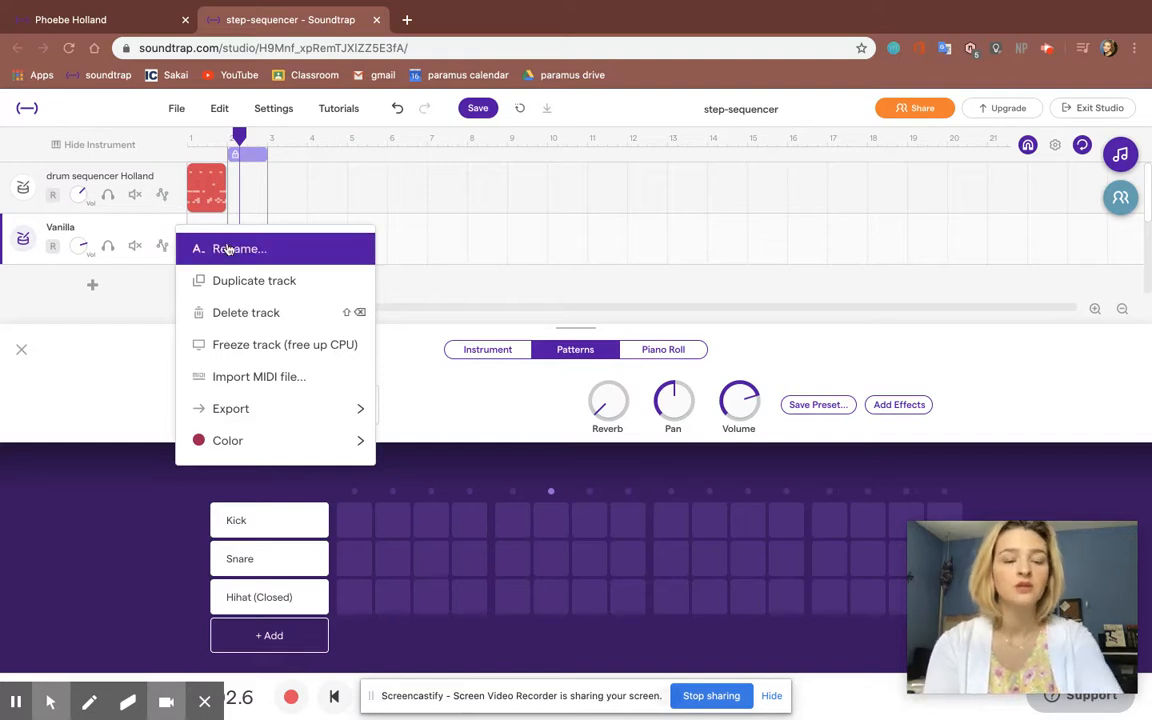
pyautogui.click(221, 247)
pyautogui.write('Student ')
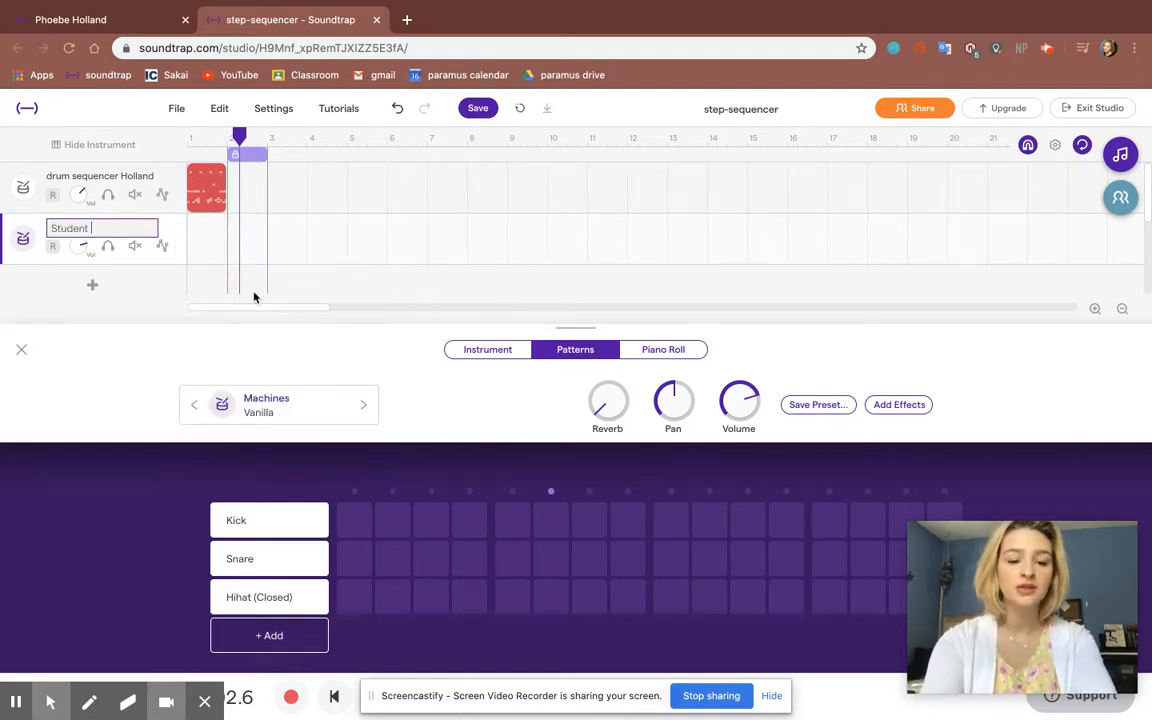
pyautogui.write('Last Name')
pyautogui.press('Return')
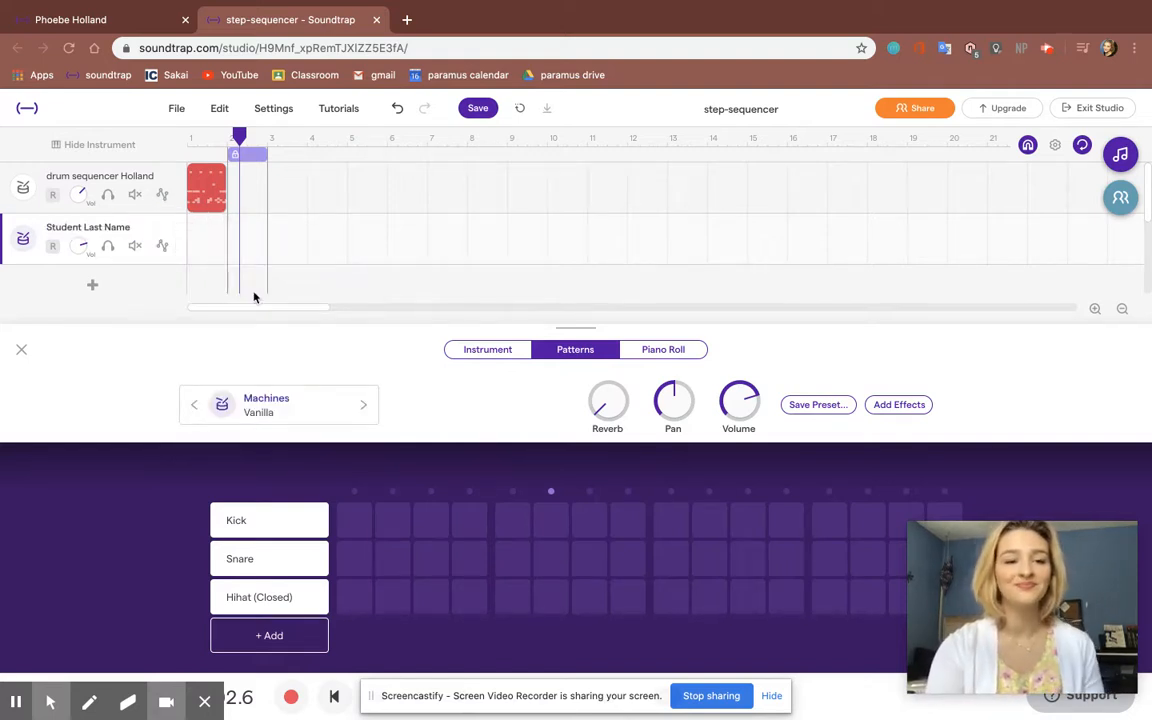
# Step: Solo the Student Last Name track and set its instrument to the CR-18 drum machine preset
pyautogui.click(108, 247)
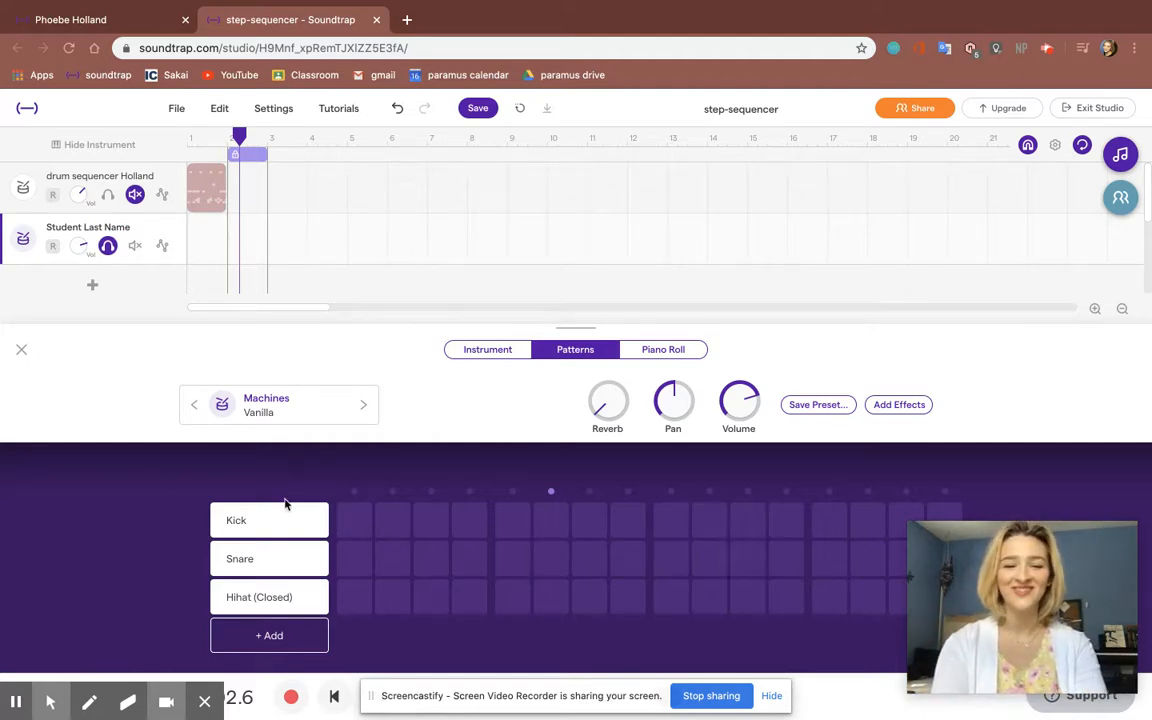
pyautogui.click(267, 404)
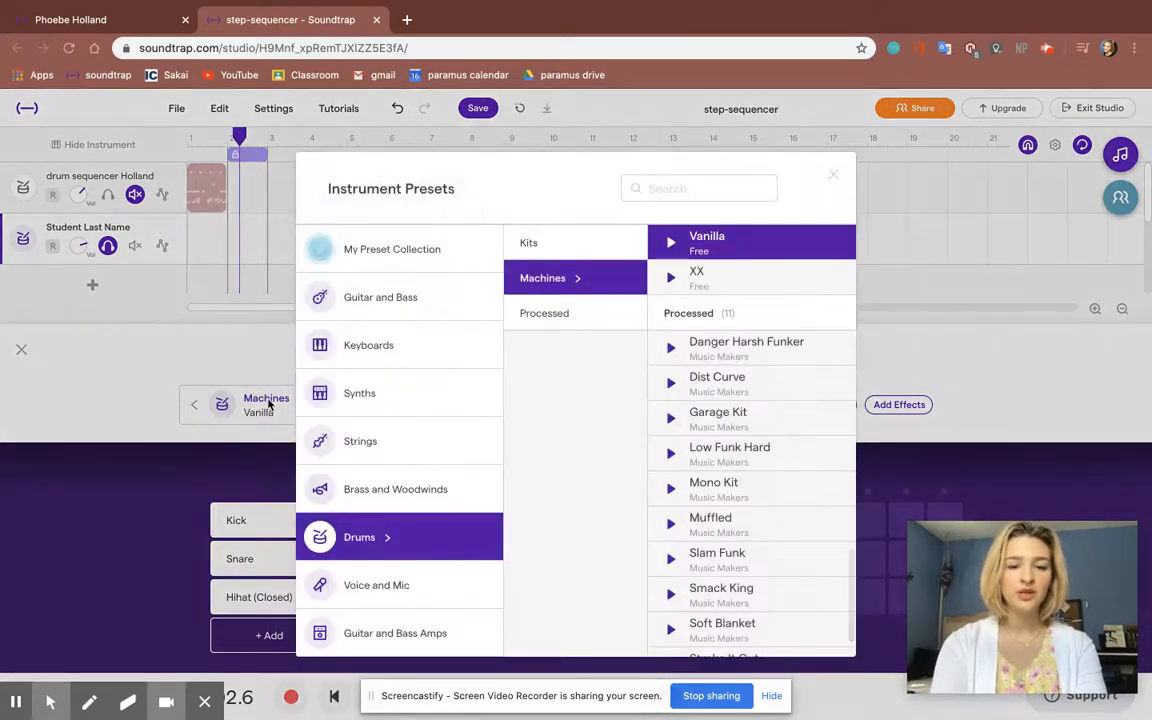
pyautogui.scroll(3, 790, 435)
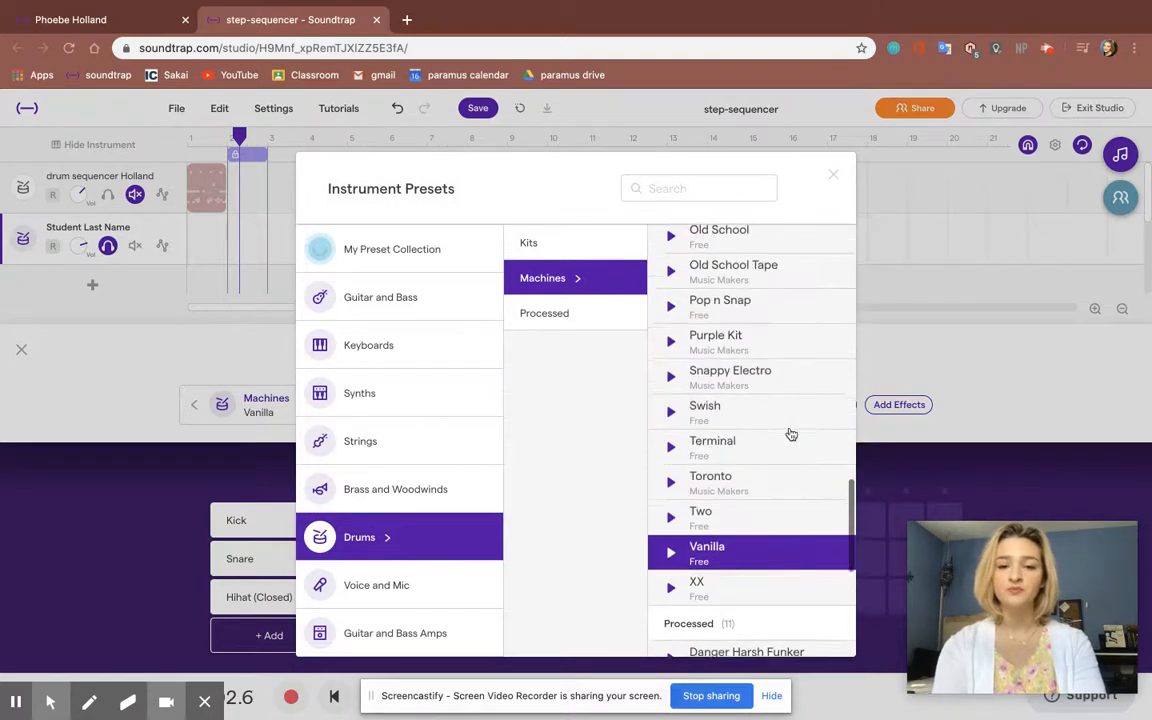
pyautogui.click(532, 246)
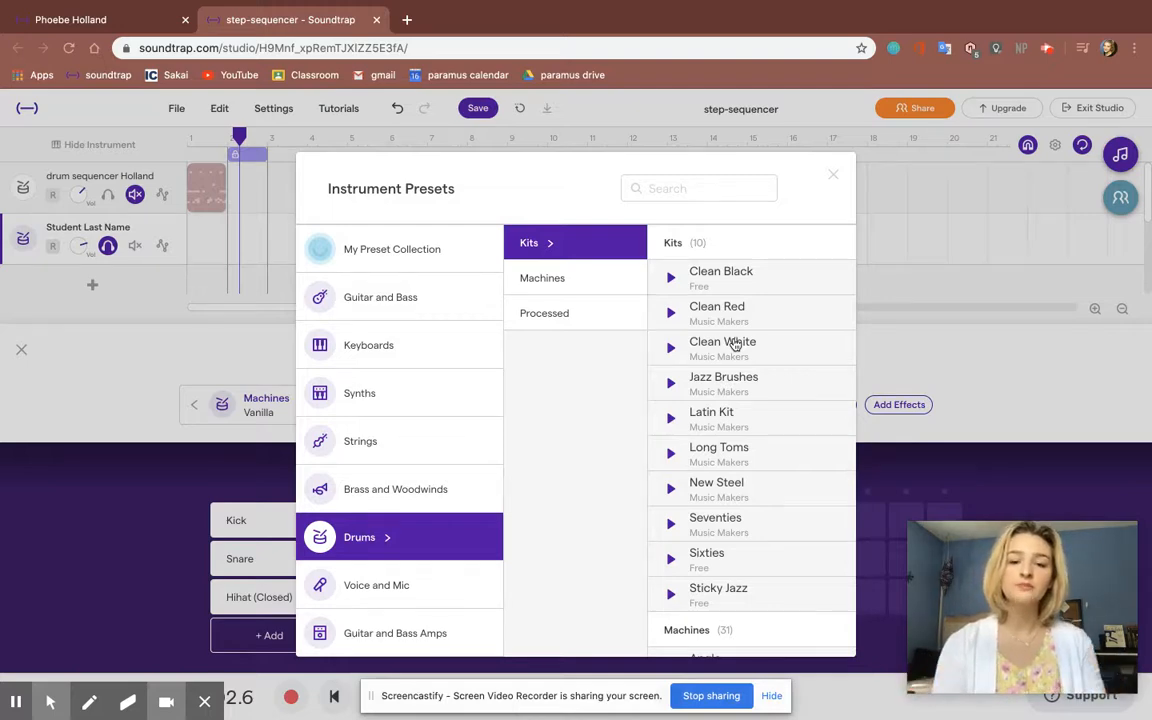
pyautogui.scroll(-5, 735, 345)
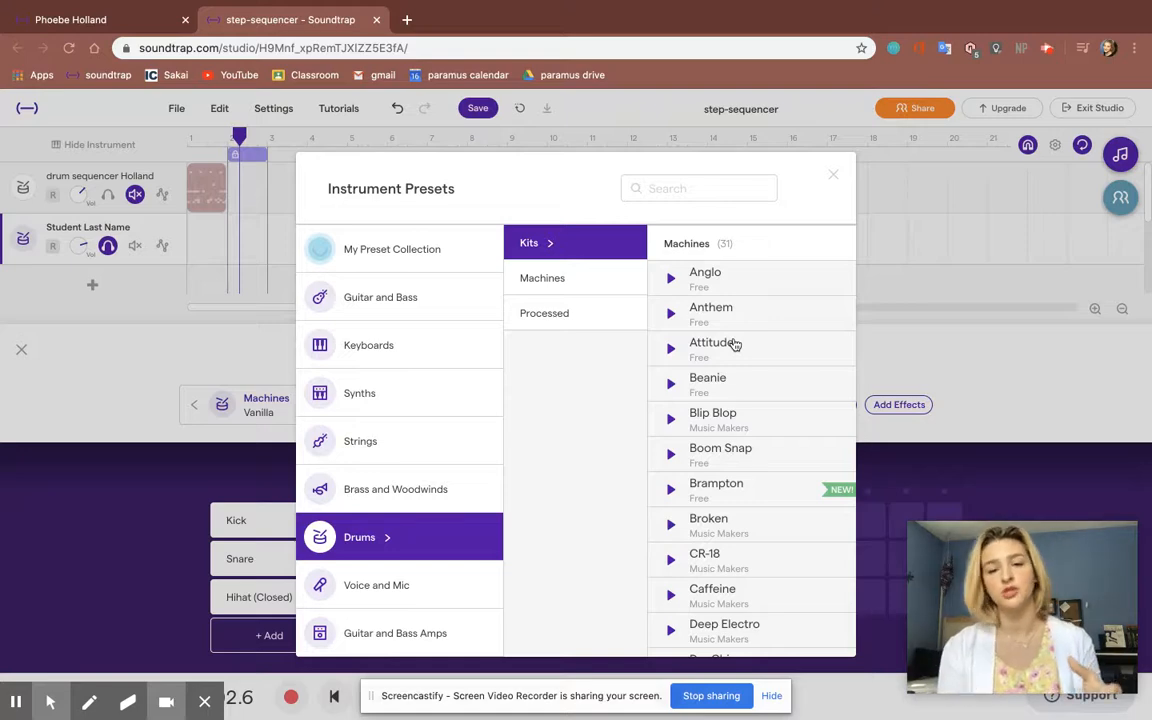
pyautogui.scroll(-1, 743, 476)
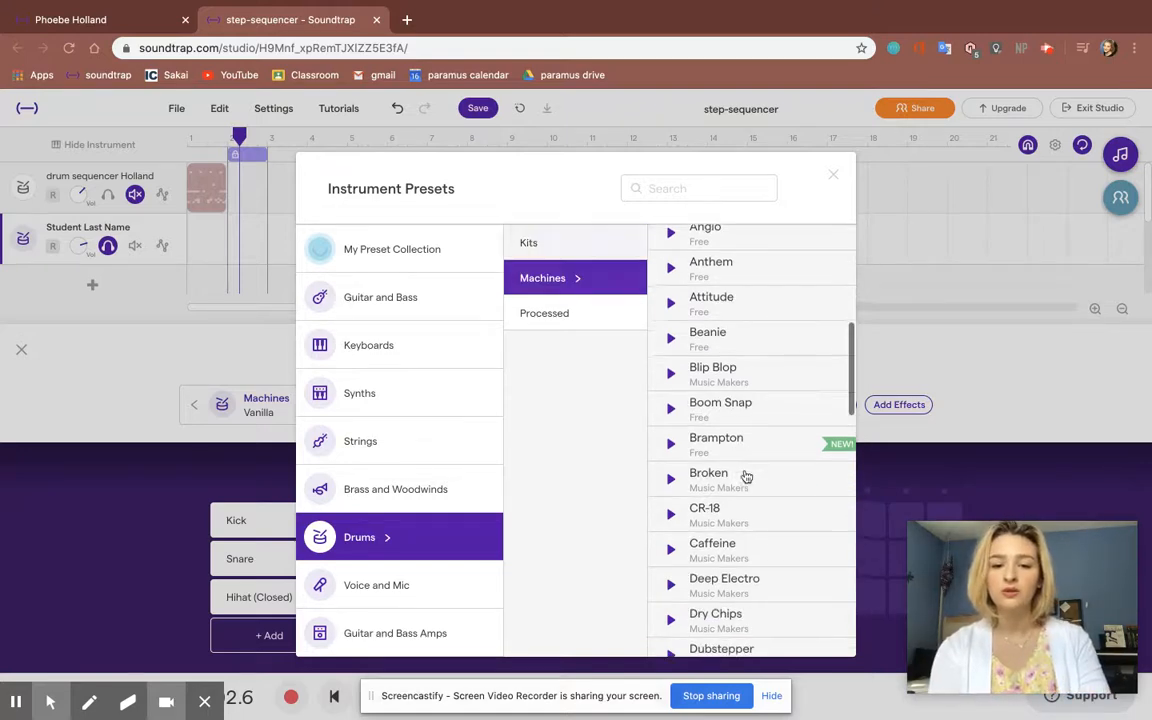
pyautogui.scroll(-2, 745, 477)
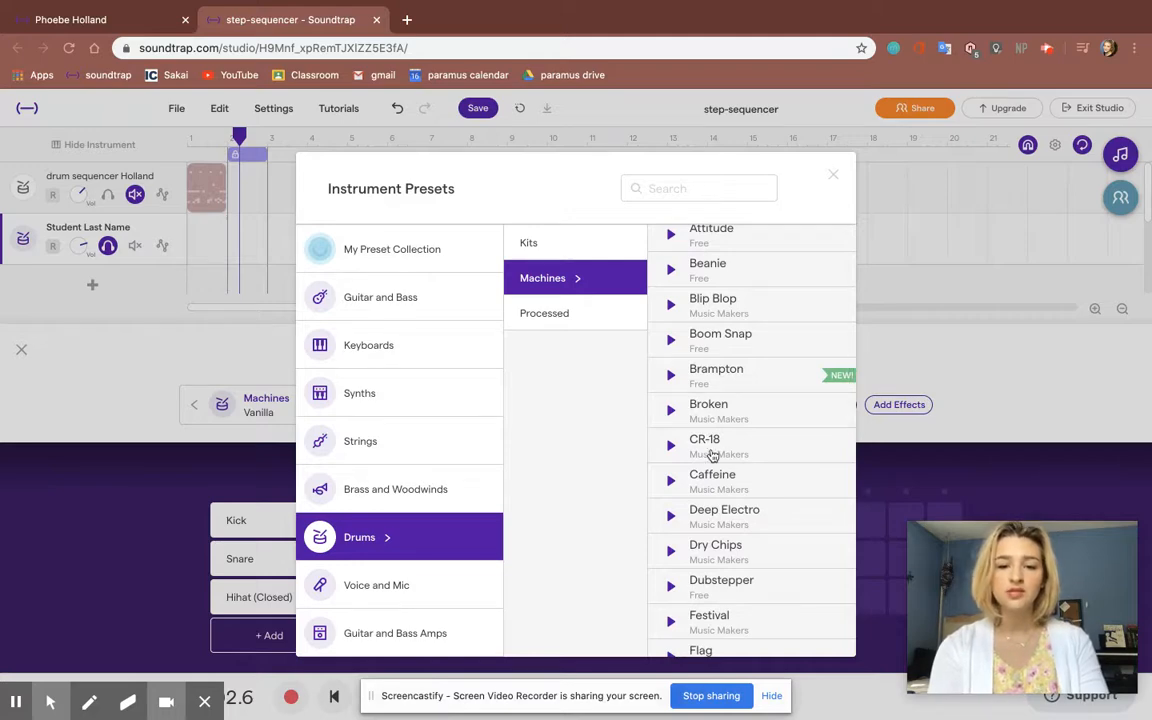
pyautogui.click(712, 456)
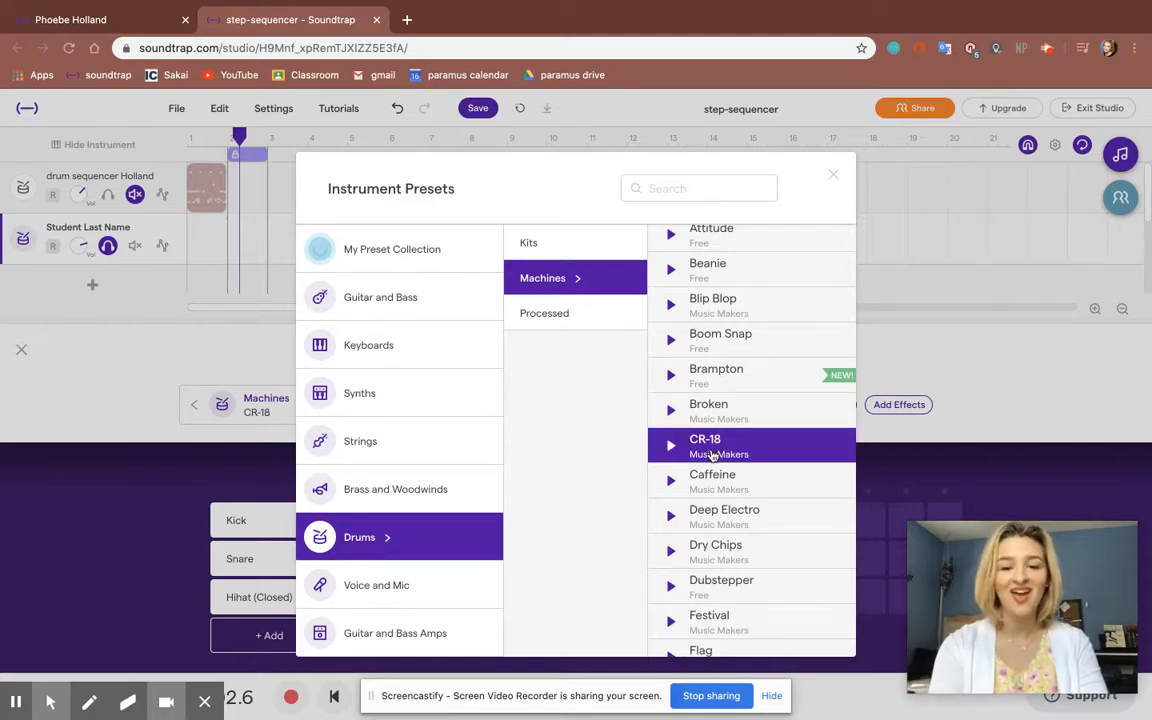
pyautogui.click(833, 177)
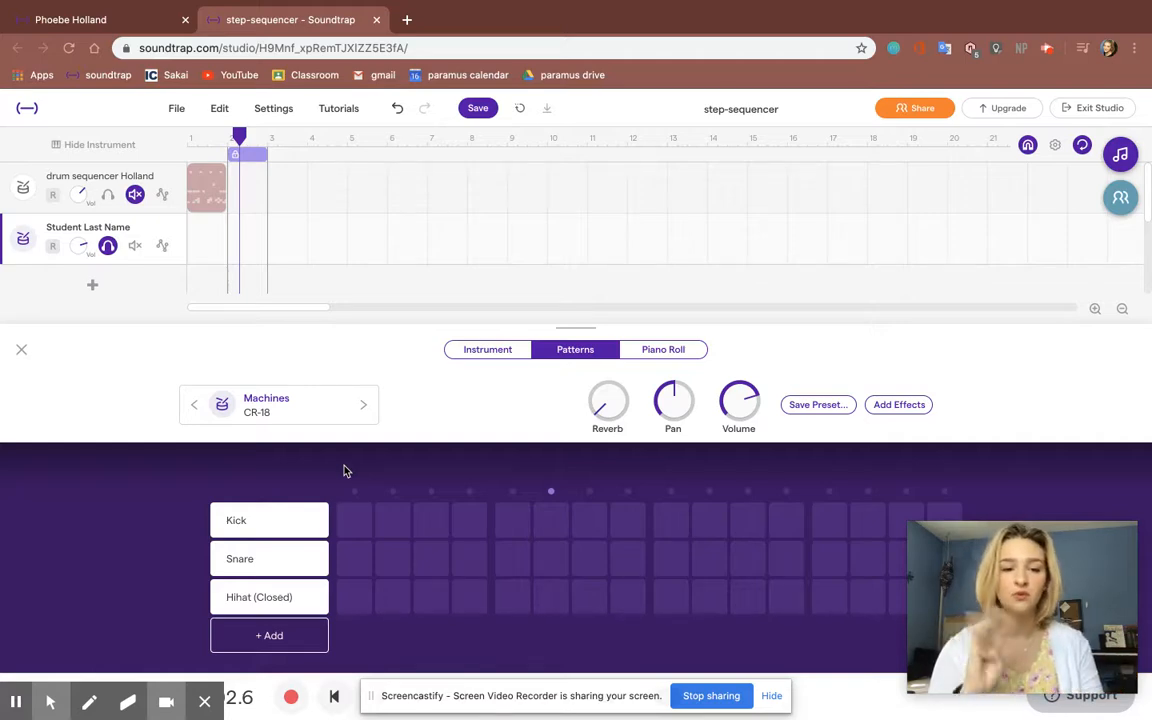
# Step: Place Kick hits on steps 1, 5, 9 and 13 of the pattern
pyautogui.click(355, 520)
pyautogui.click(511, 520)
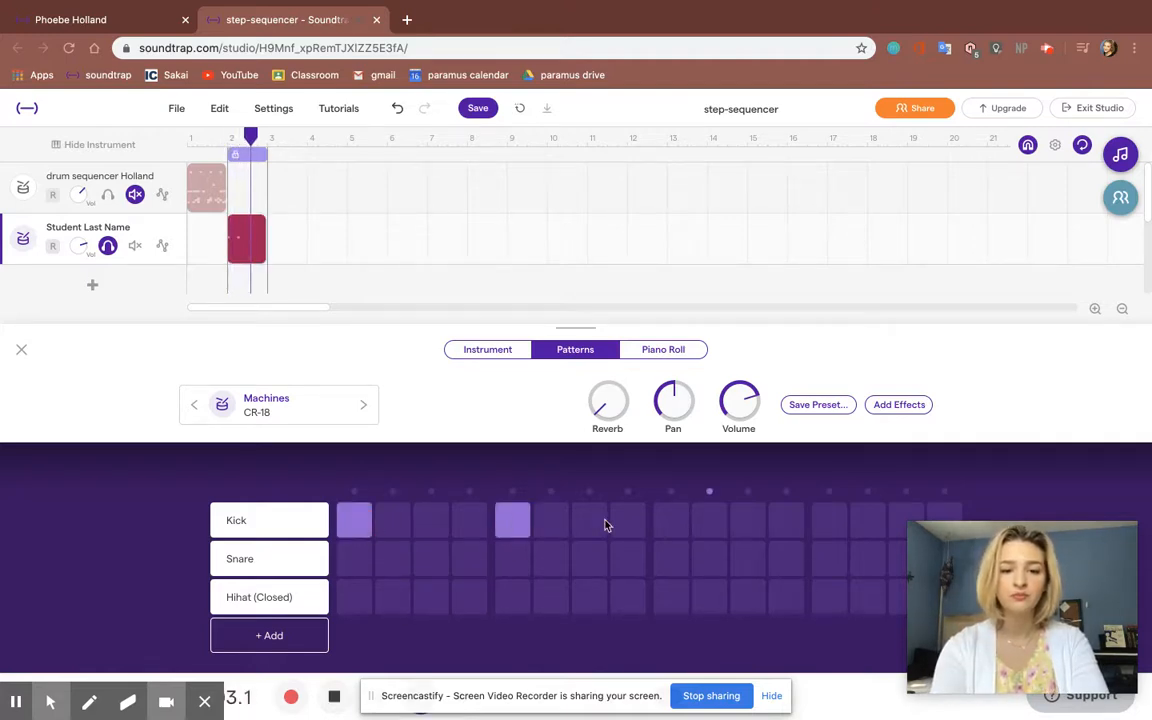
pyautogui.click(671, 520)
pyautogui.click(827, 520)
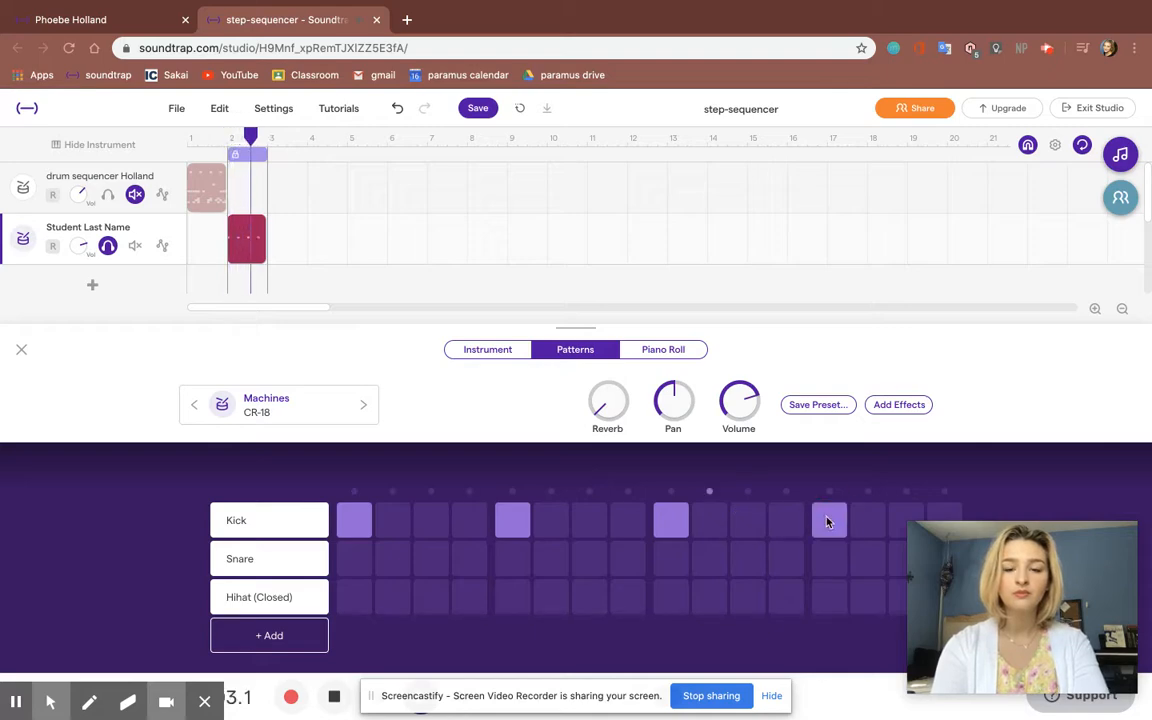
pyautogui.press('XF86AudioRaiseVolume')
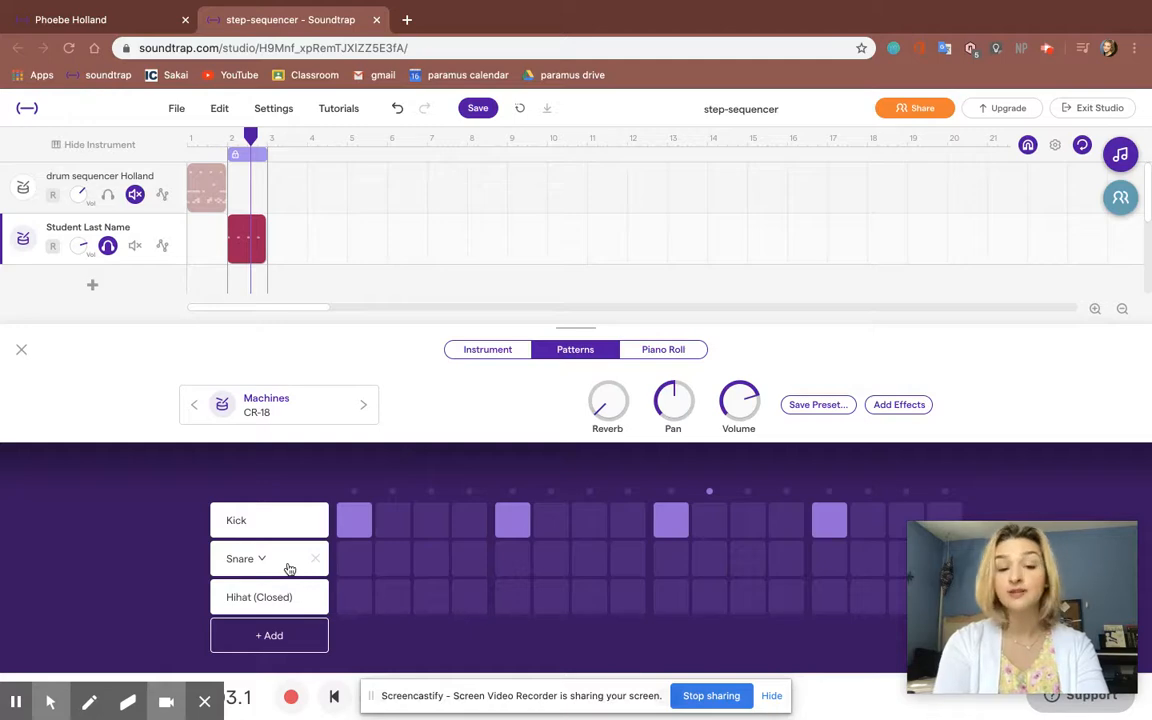
# Step: Place Snare hits on steps 5 and 13 of the pattern and play it back
pyautogui.click(513, 562)
pyautogui.click(831, 556)
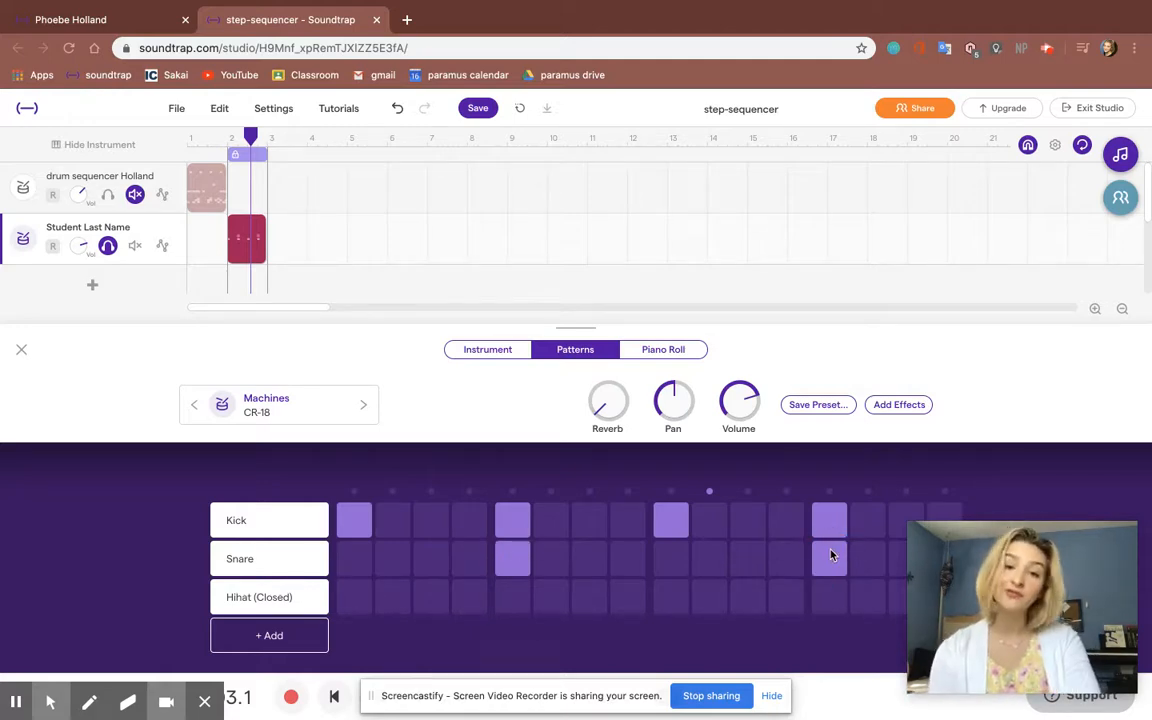
pyautogui.press('space')
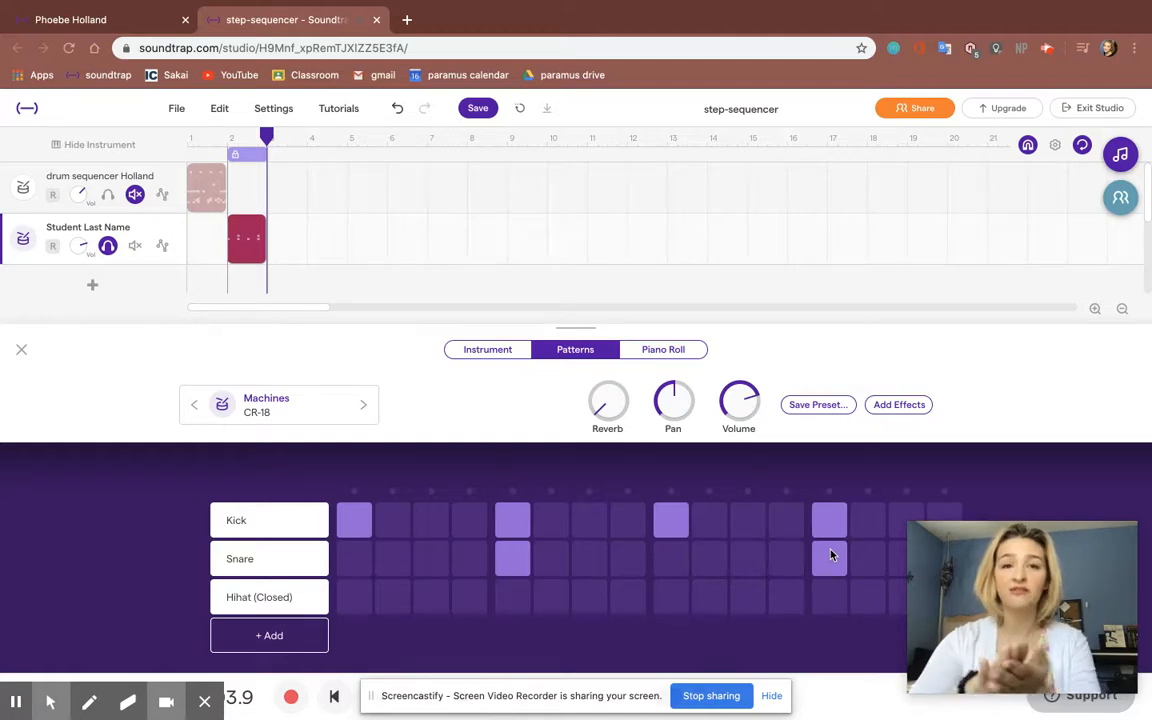
# Step: Raise the track's reverb slightly and play the pattern with the effect
pyautogui.click(601, 408)
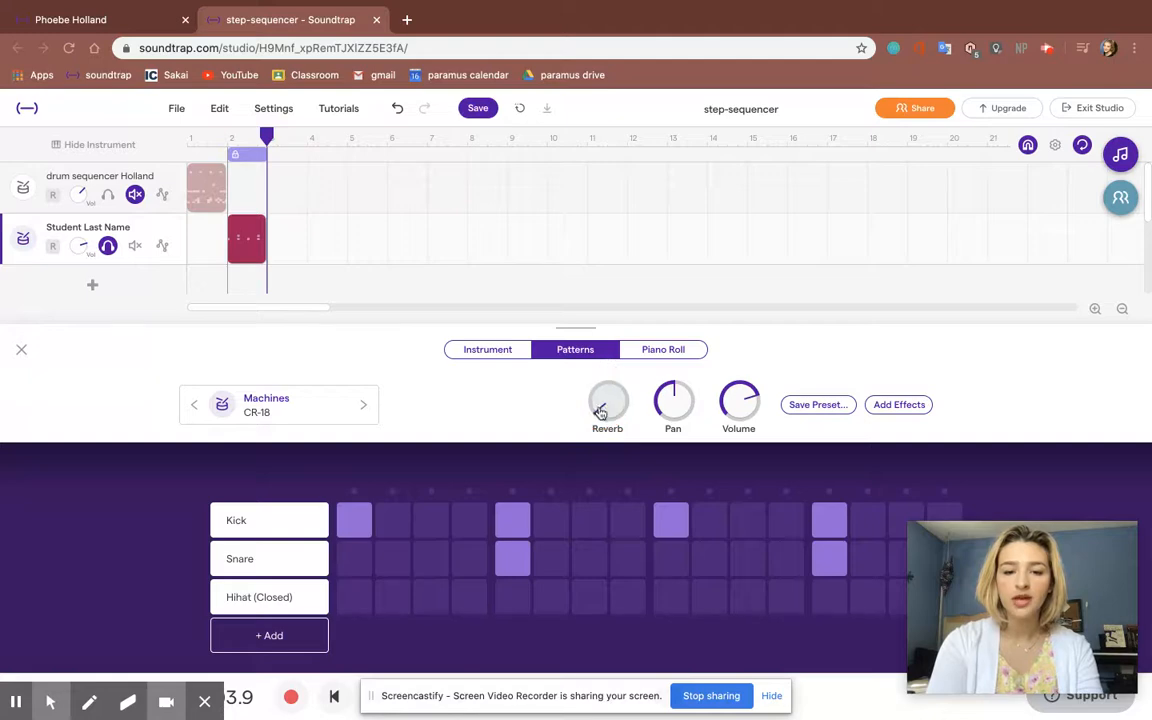
pyautogui.moveTo(590, 406); pyautogui.dragTo(608, 380)
pyautogui.press('space')
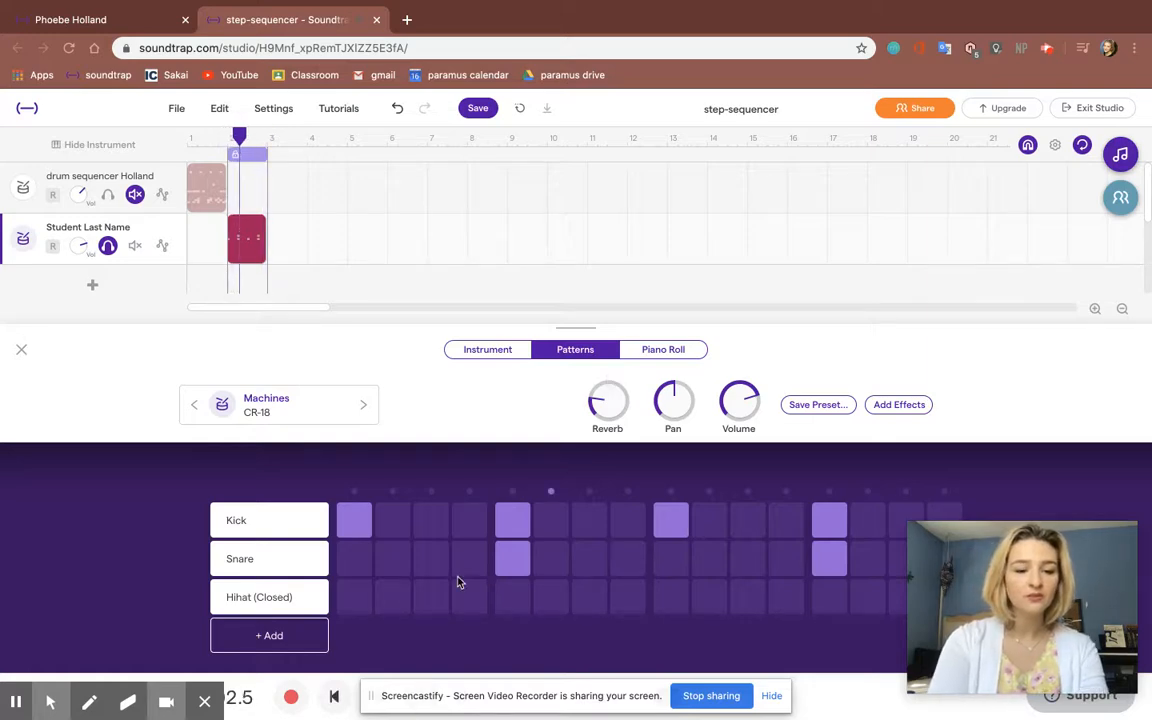
# Step: Change the Hihat (Closed) row to Mid Tom and add a fourth row set to Crash
pyautogui.moveTo(267, 607)
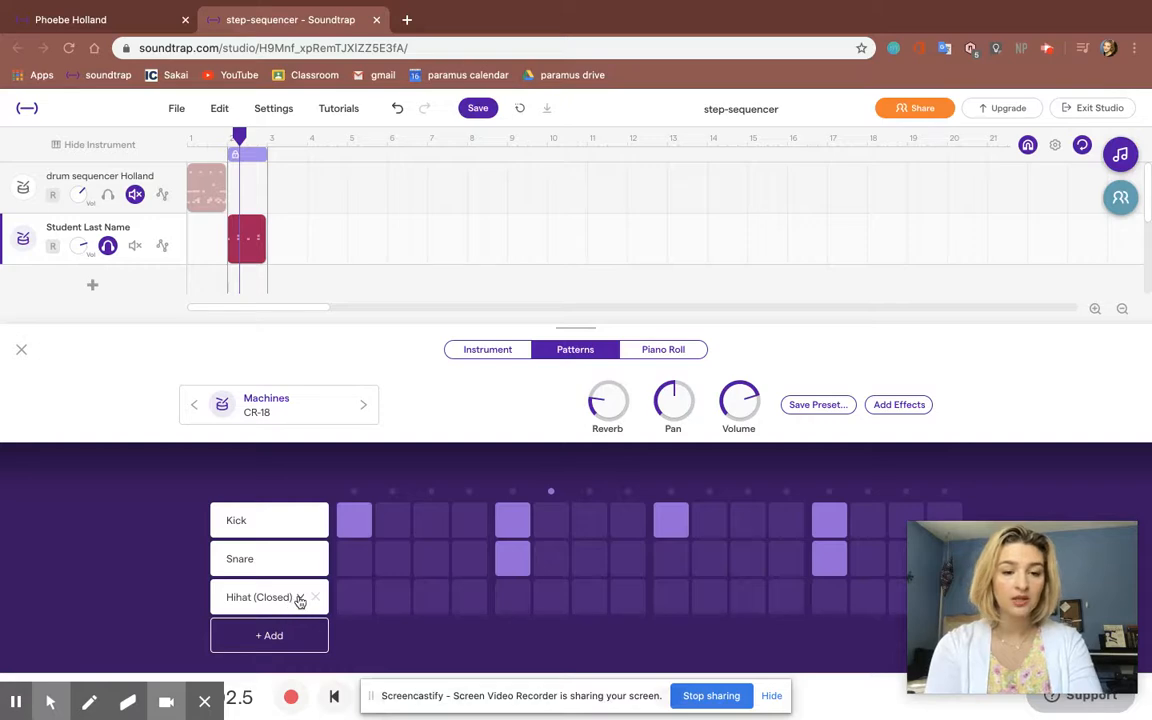
pyautogui.click(300, 599)
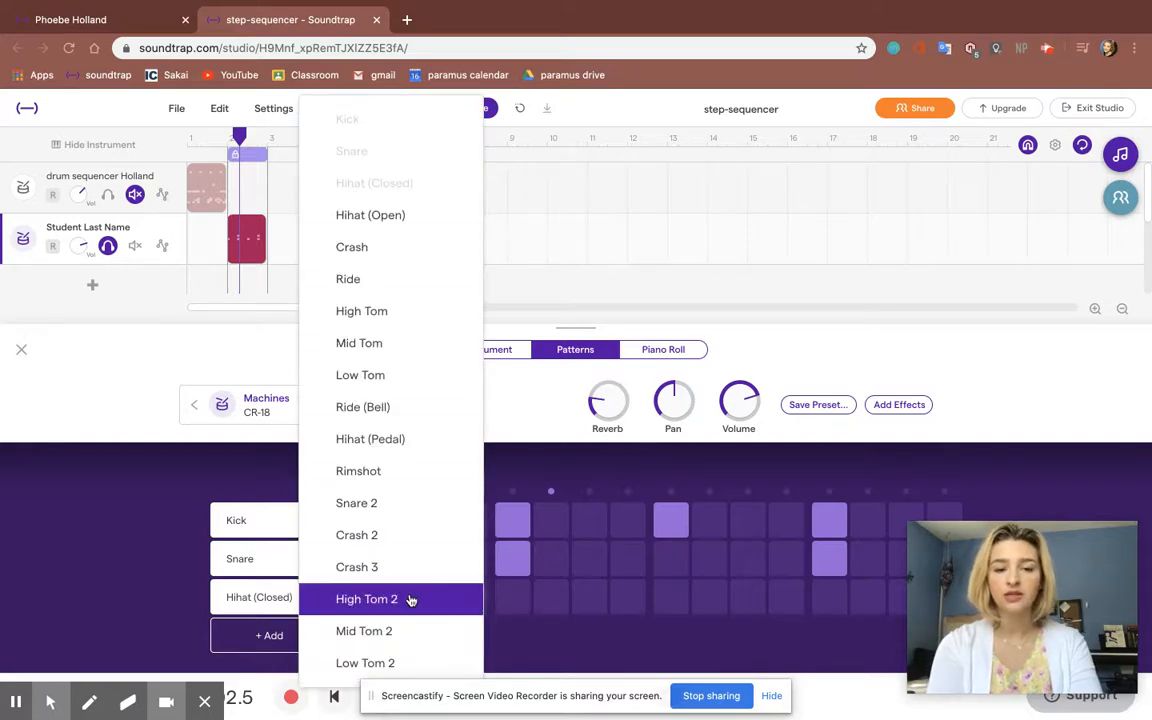
pyautogui.click(403, 341)
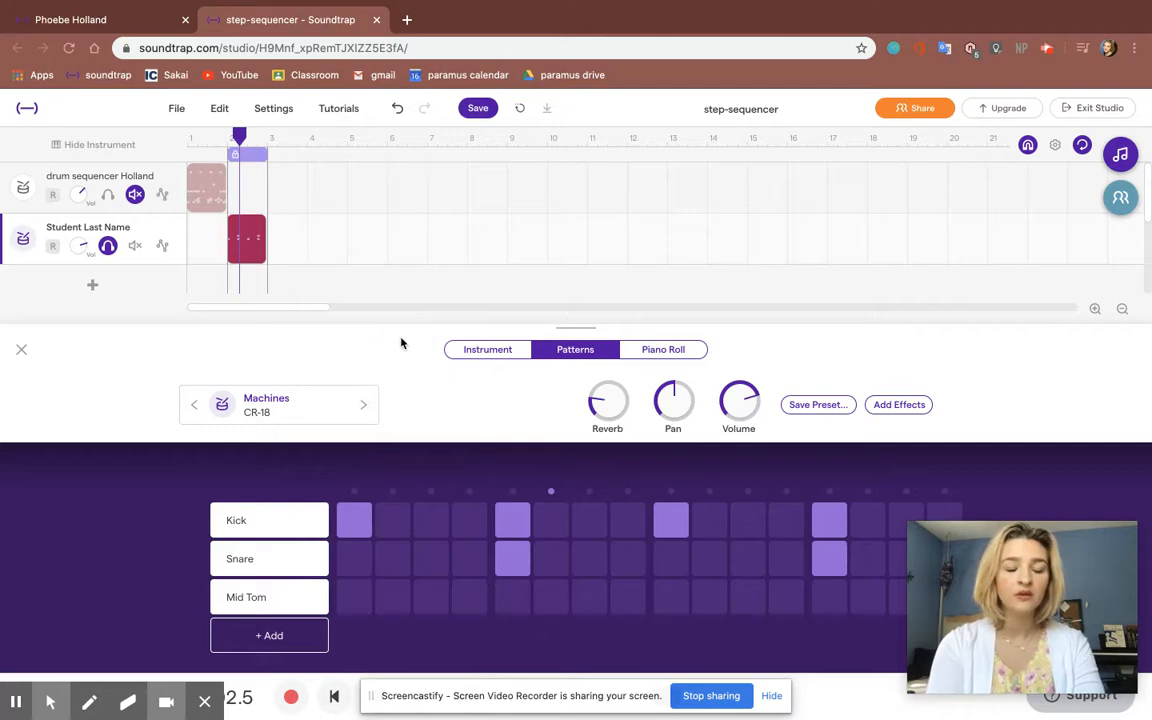
pyautogui.click(270, 636)
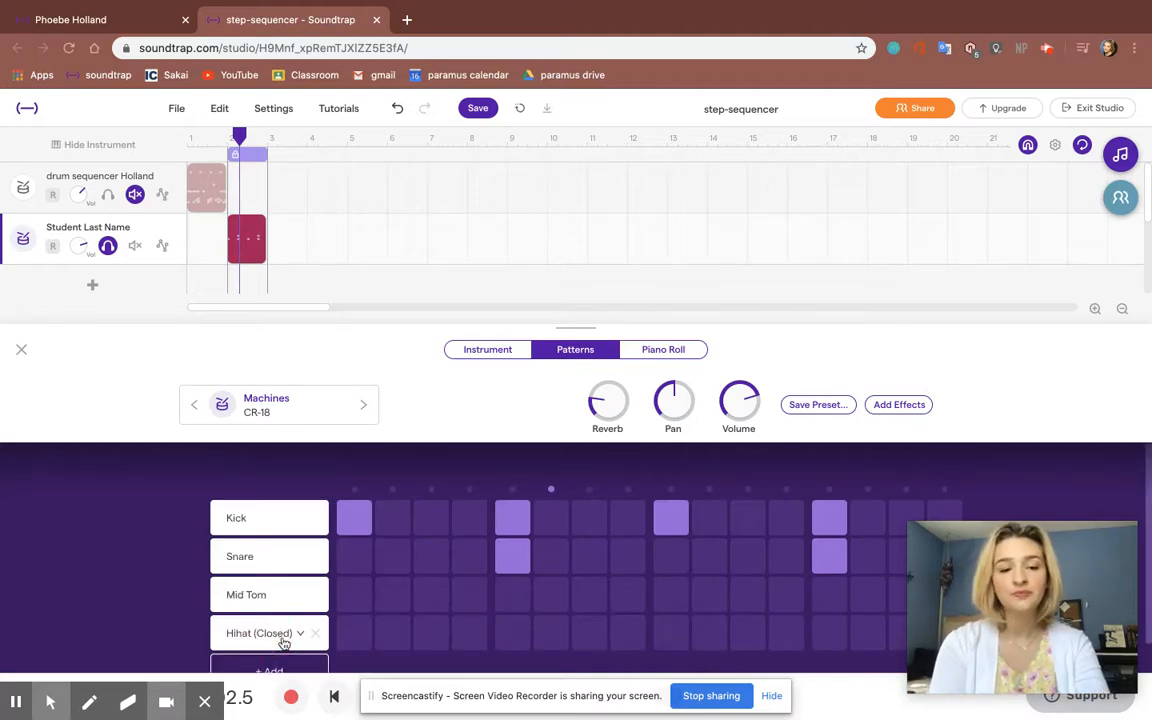
pyautogui.scroll(-2, 280, 620)
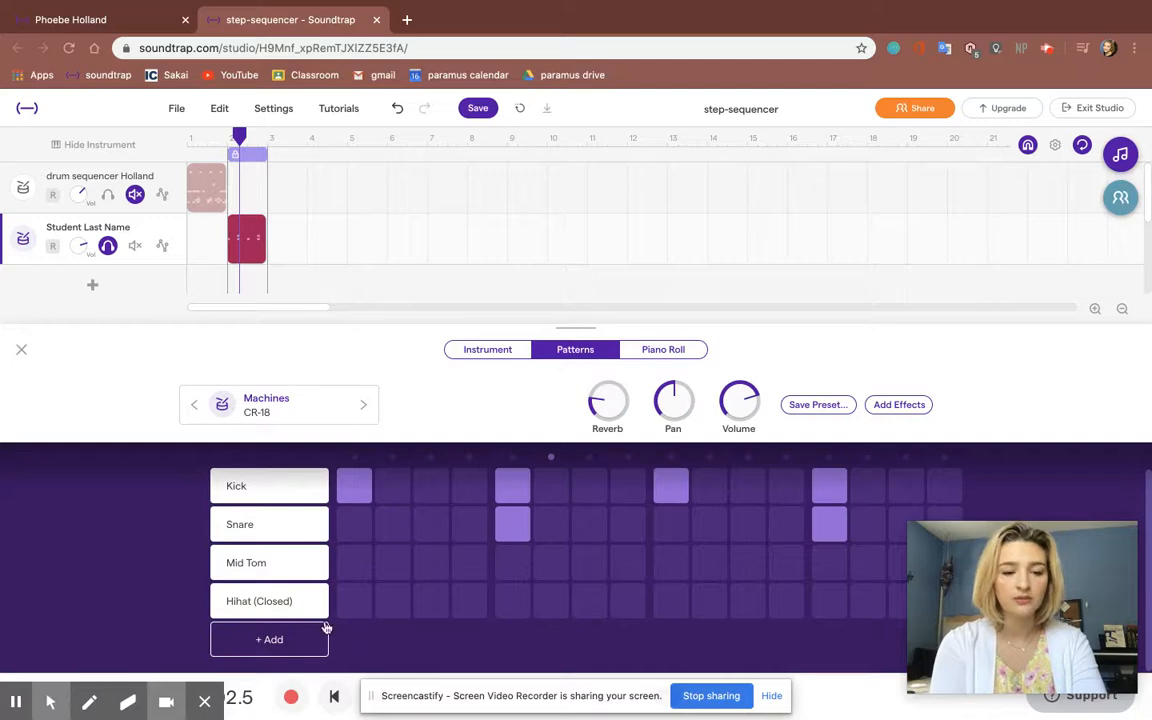
pyautogui.click(299, 603)
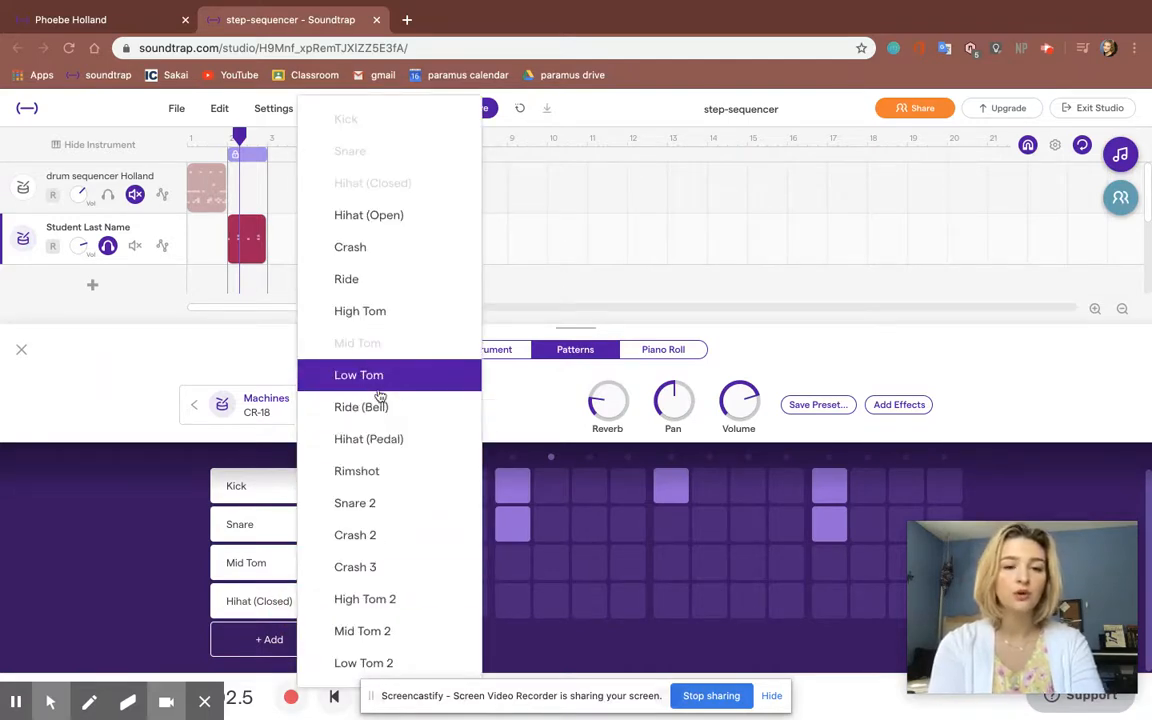
pyautogui.click(363, 250)
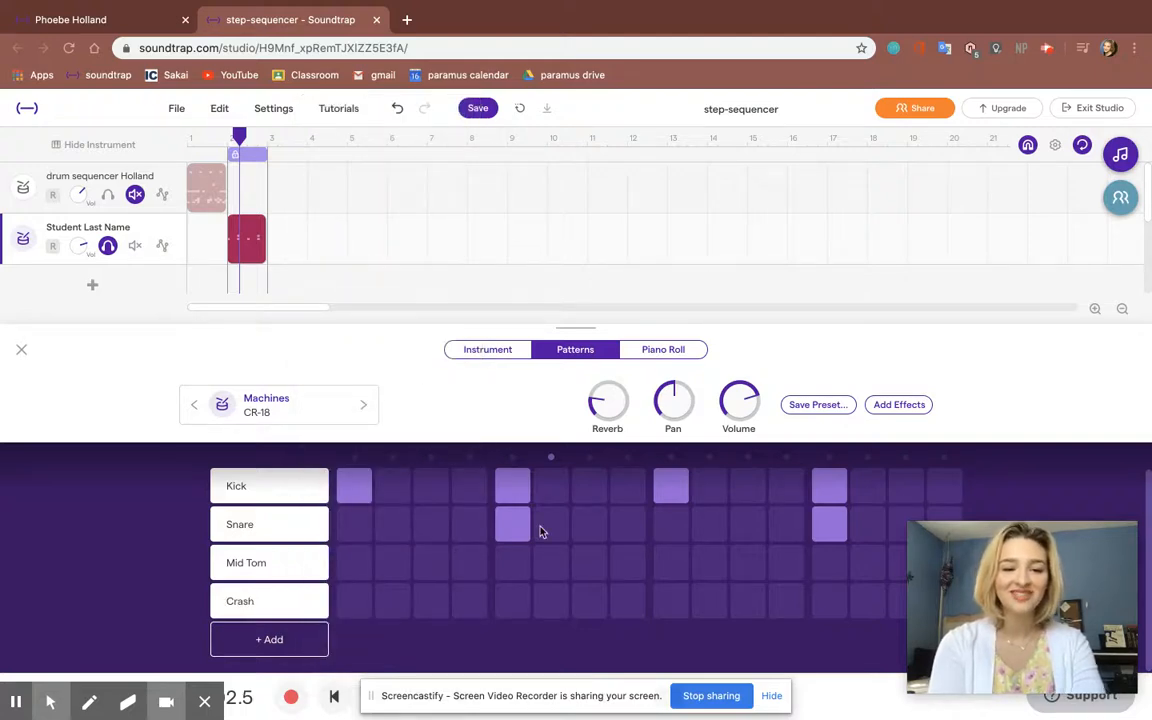
# Step: Try Mid Tom hits on steps 4 and 12 with the pattern playing, and remove both hits
pyautogui.scroll(1, 541, 532)
pyautogui.press('space')
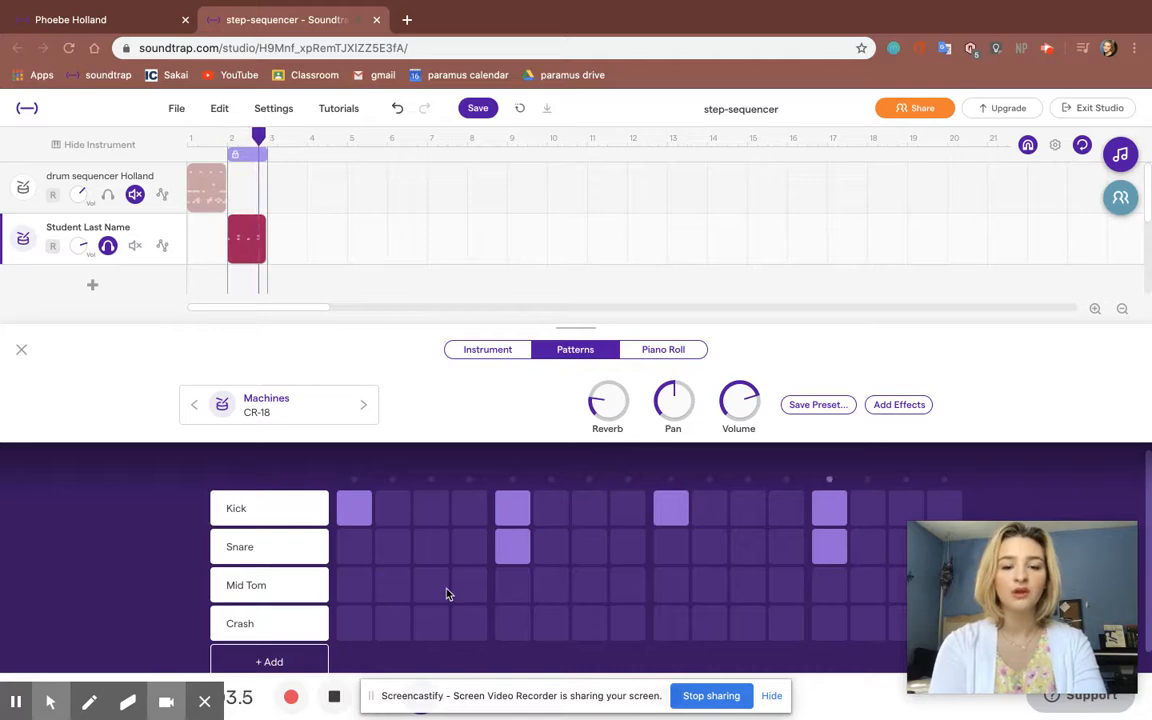
pyautogui.click(472, 589)
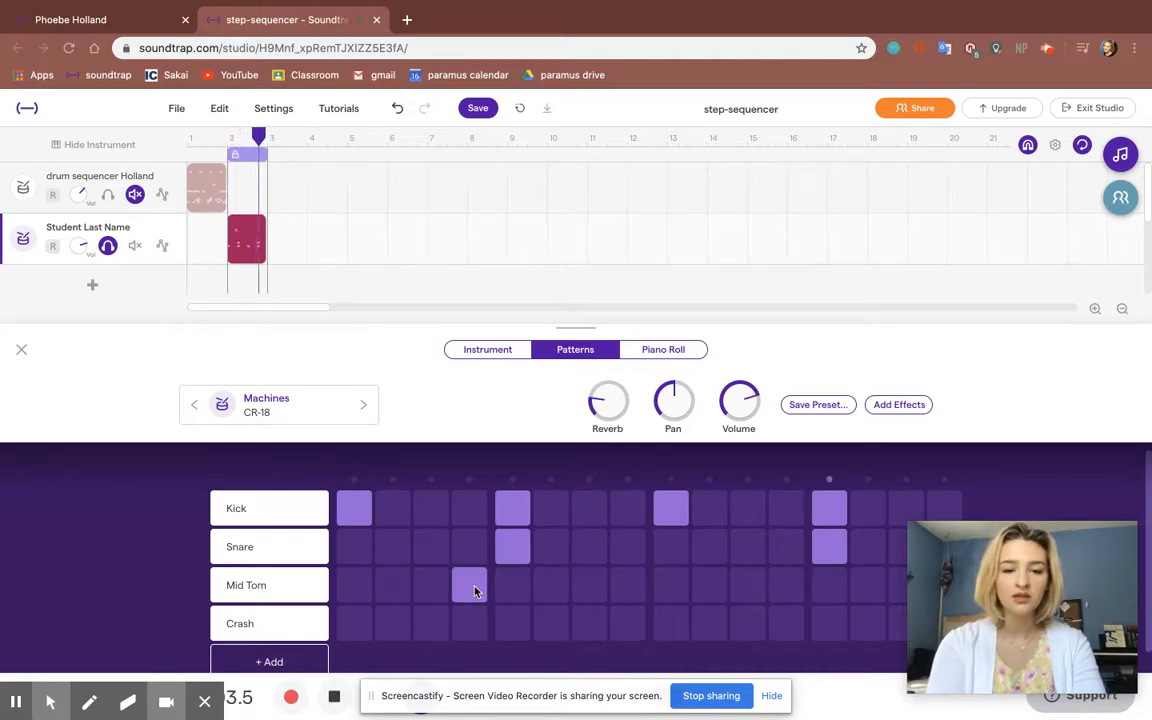
pyautogui.click(785, 588)
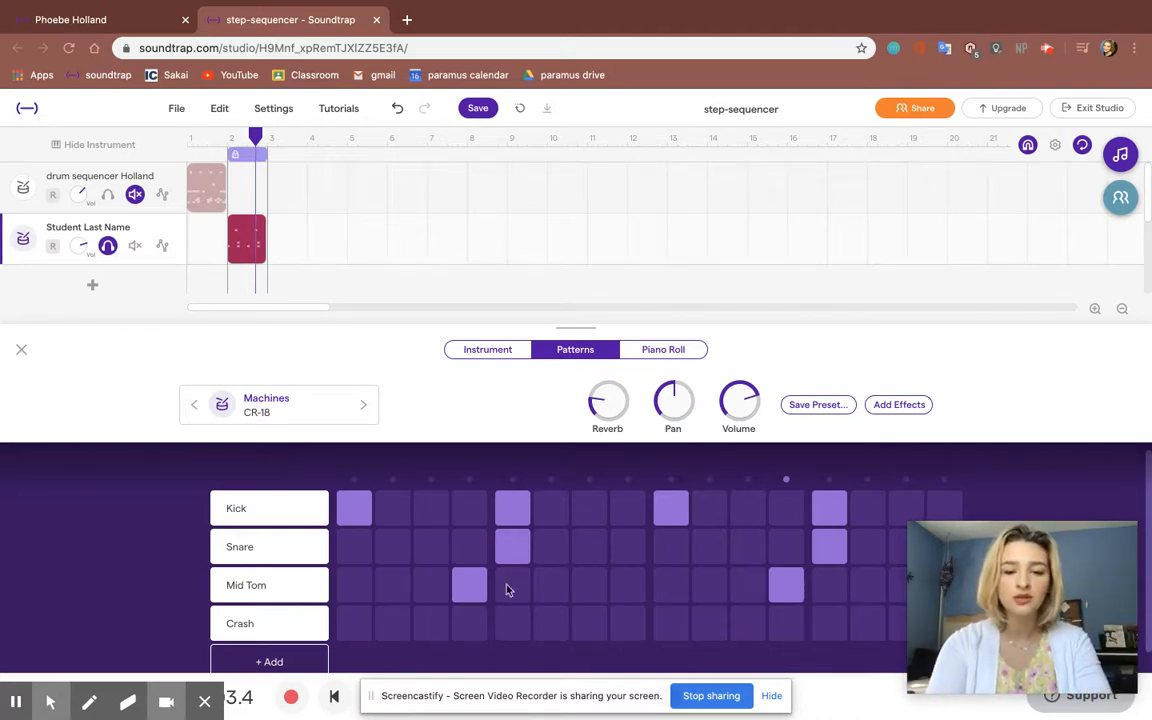
pyautogui.click(469, 587)
pyautogui.click(786, 585)
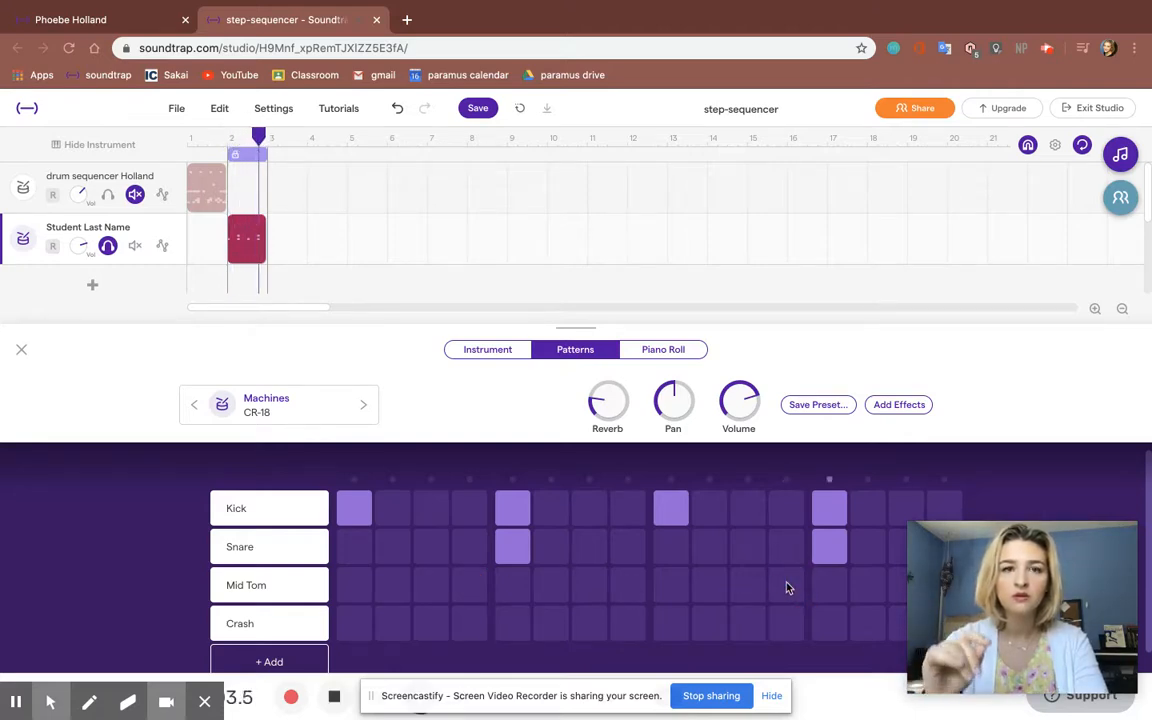
# Step: Place Mid Tom hits on steps 4 and 12 and a Crash hit on step 16, and play the pattern
pyautogui.click(470, 585)
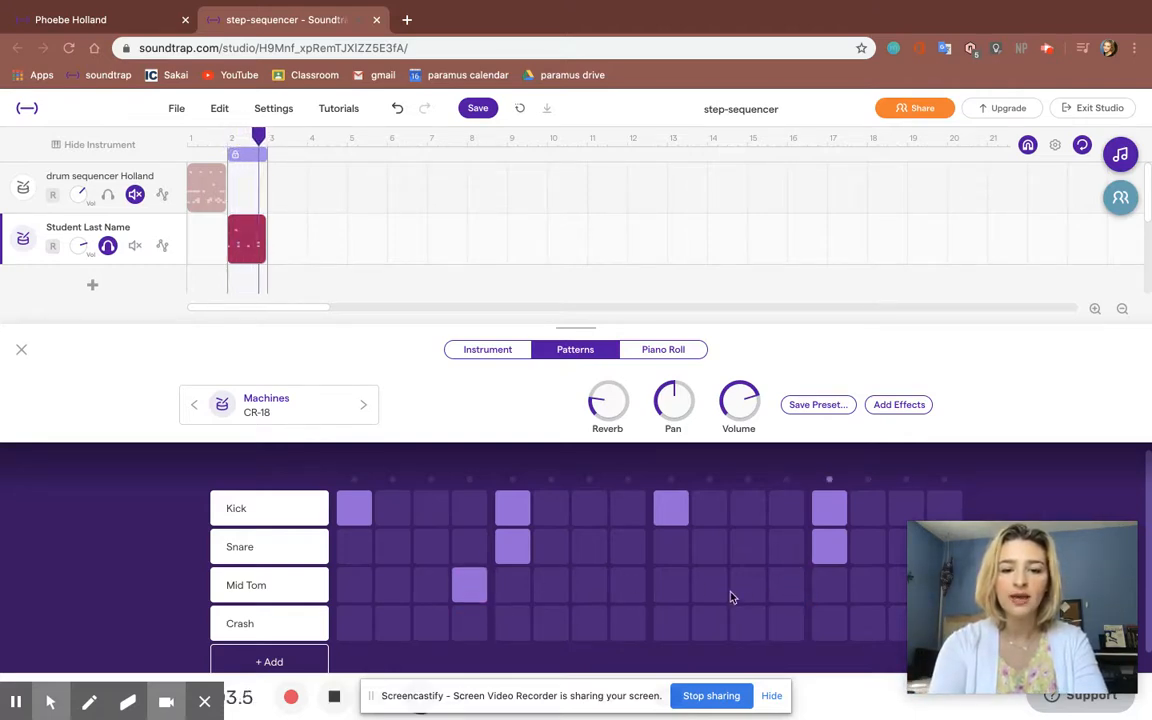
pyautogui.click(786, 588)
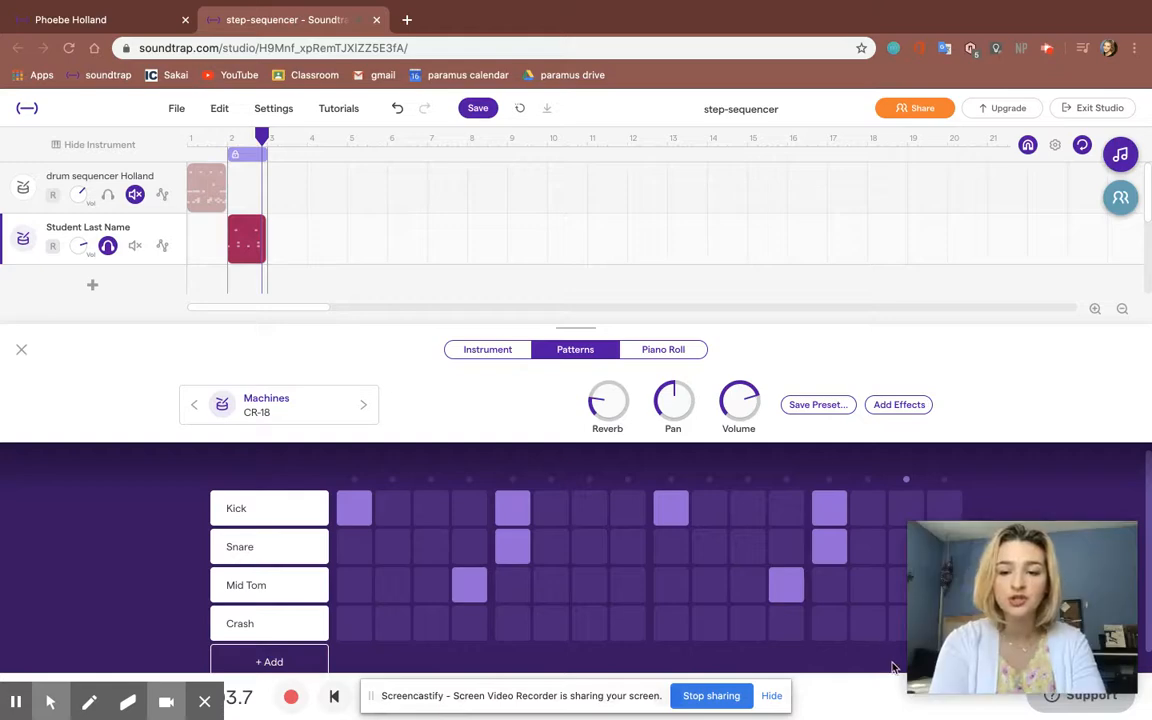
pyautogui.moveTo(963, 574); pyautogui.dragTo(960, 132)
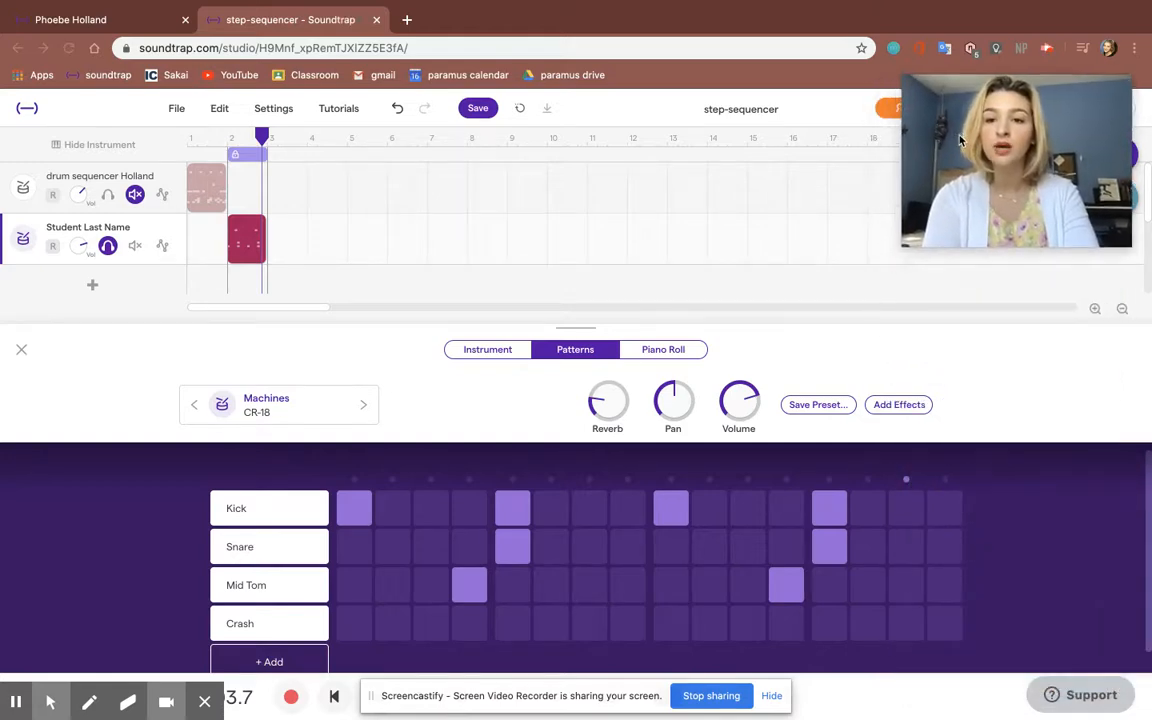
pyautogui.click(944, 624)
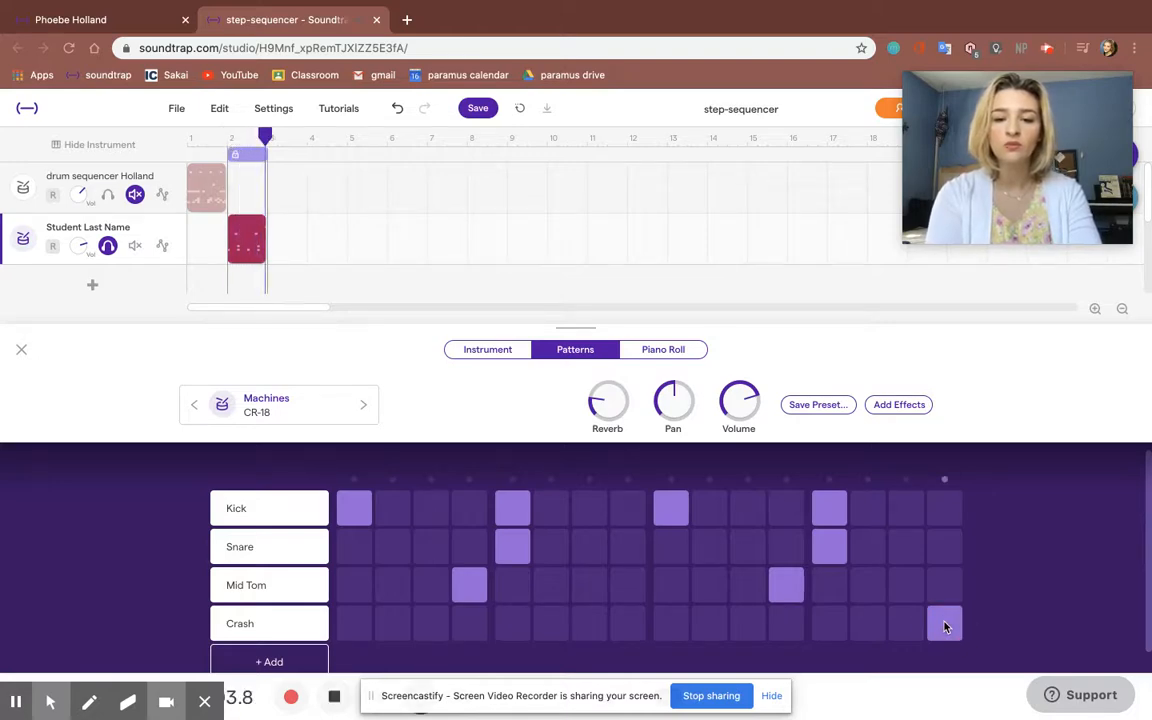
pyautogui.press('space')
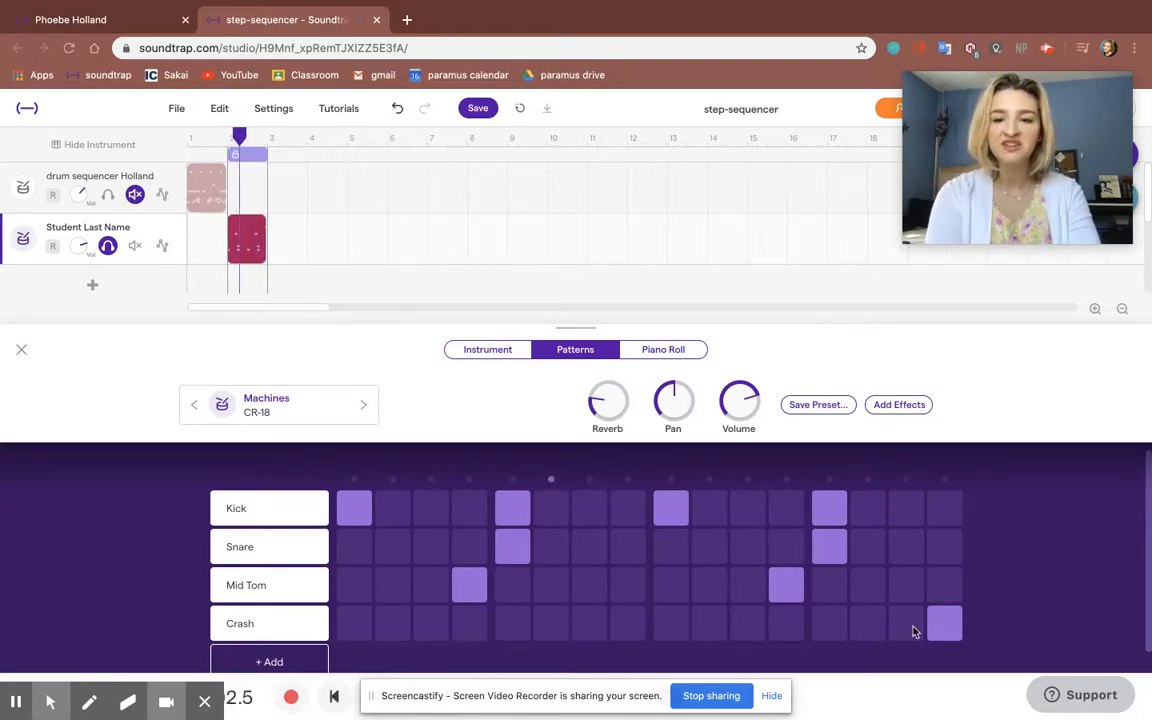
# Step: Move the Crash hit from step 16 to step 15 and play the pattern back
pyautogui.click(912, 630)
pyautogui.press('space')
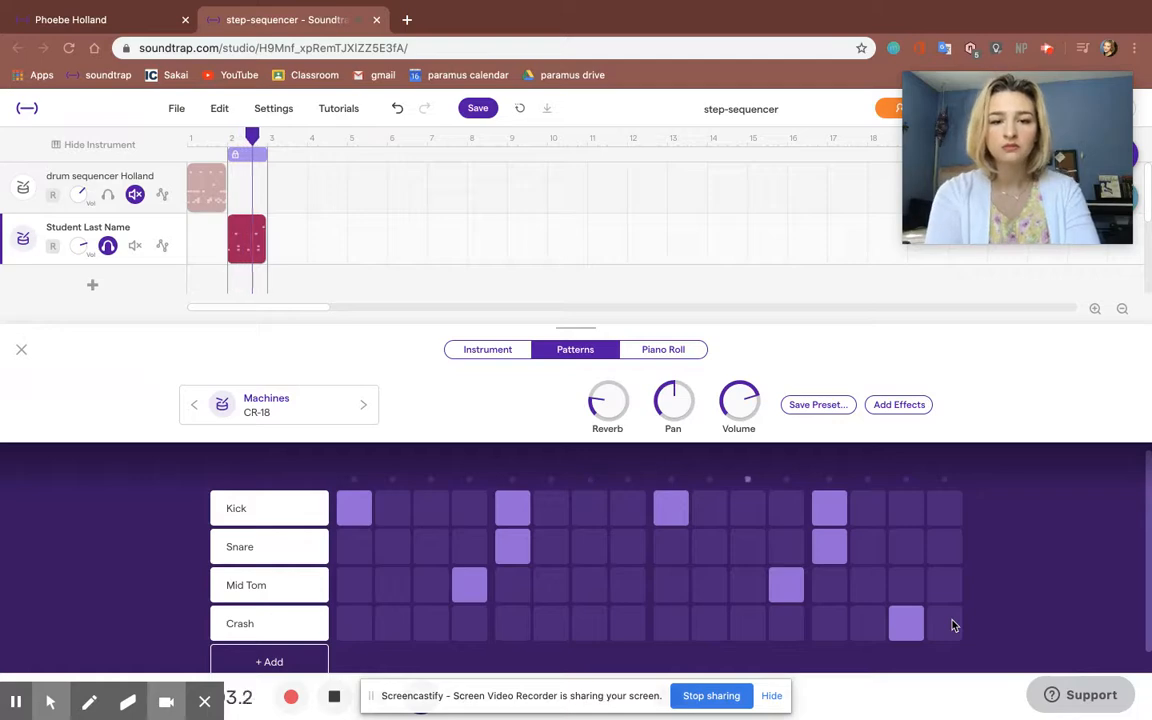
pyautogui.press('space')
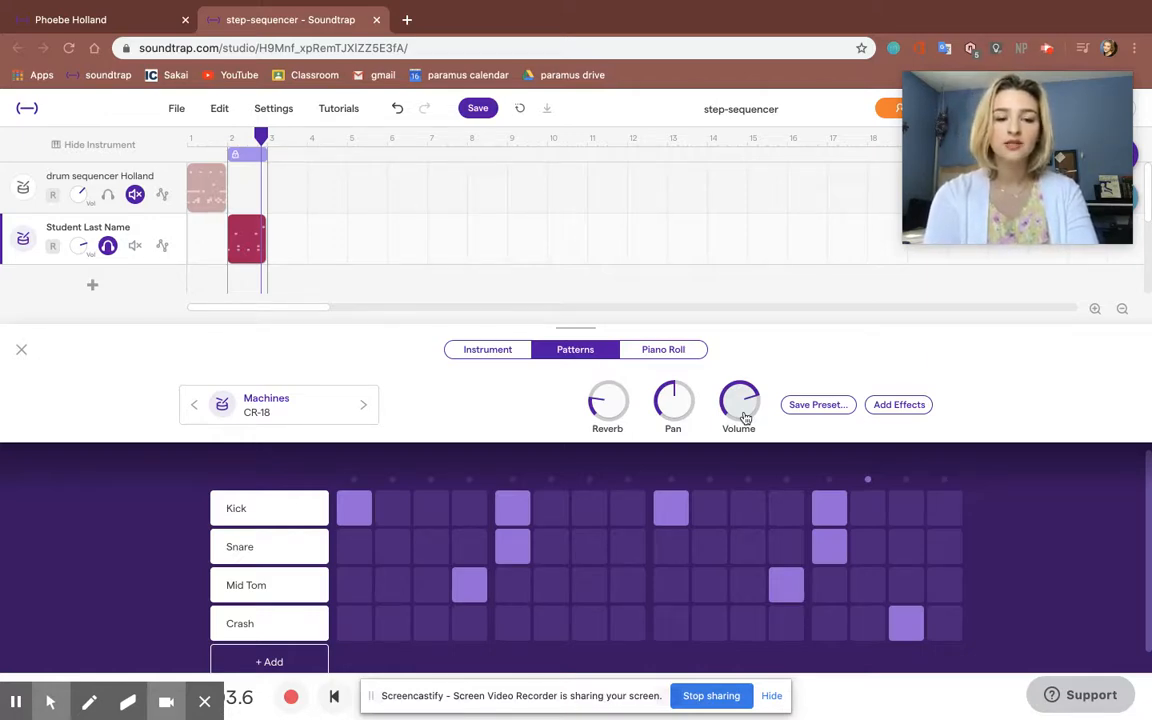
# Step: Look through the effects available for the track and close the effect chooser without adding any
pyautogui.click(900, 408)
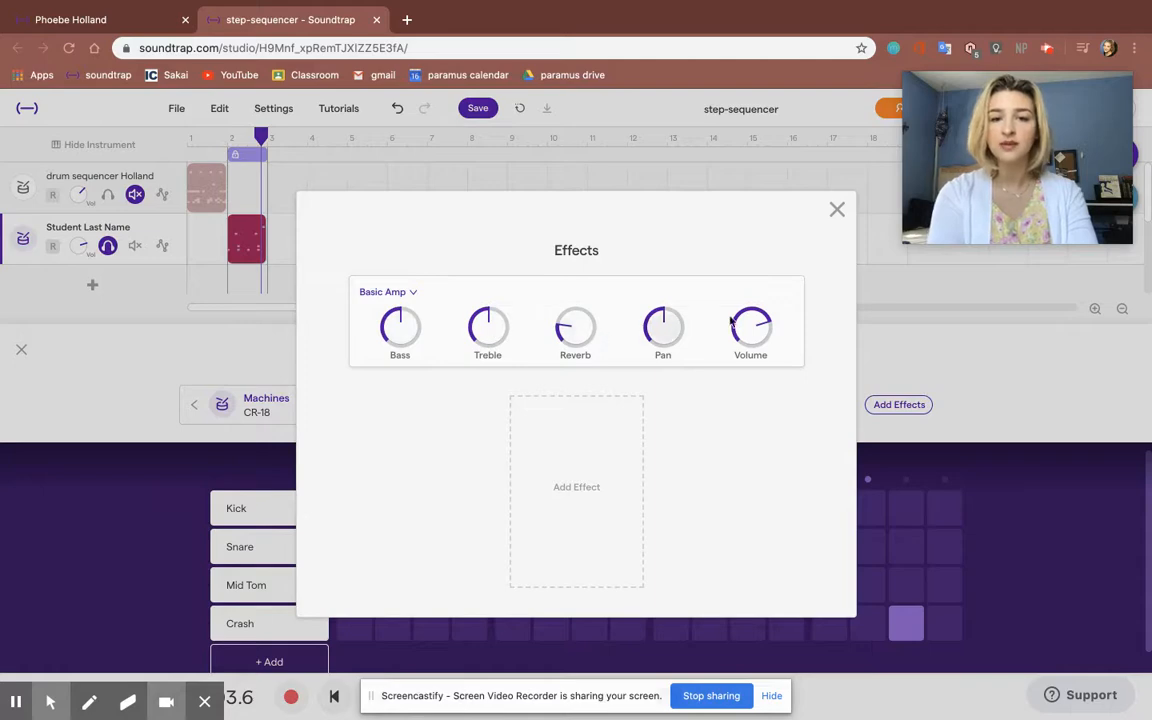
pyautogui.click(599, 476)
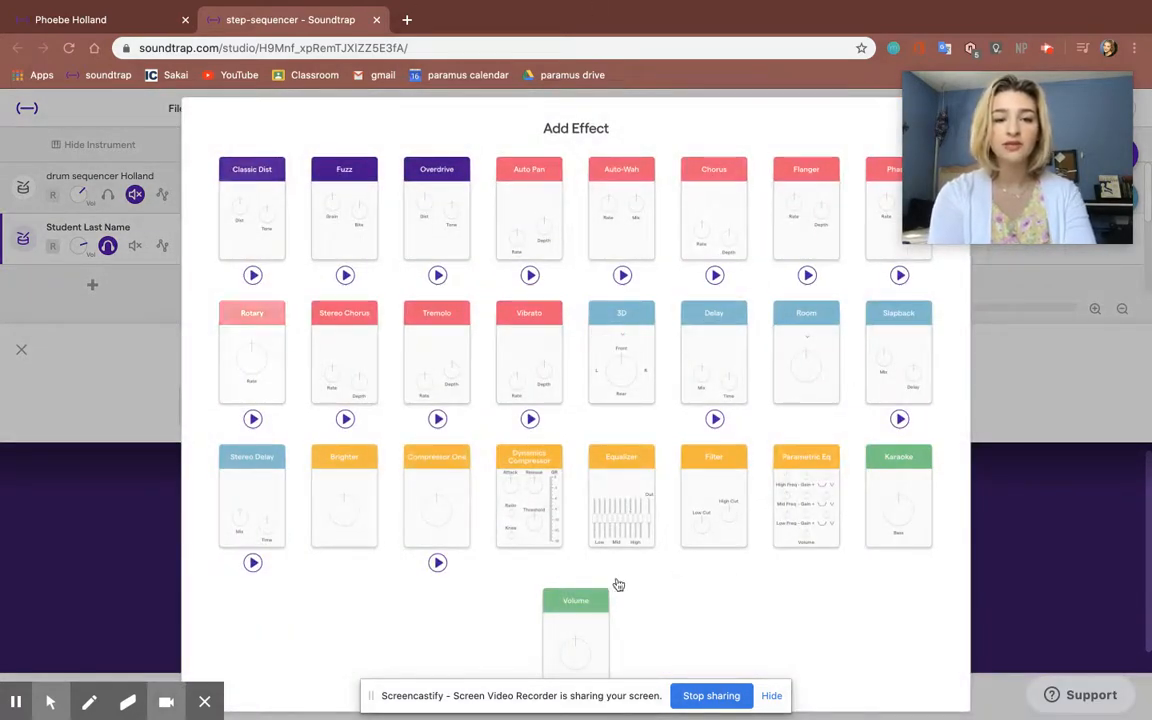
pyautogui.moveTo(1003, 195)
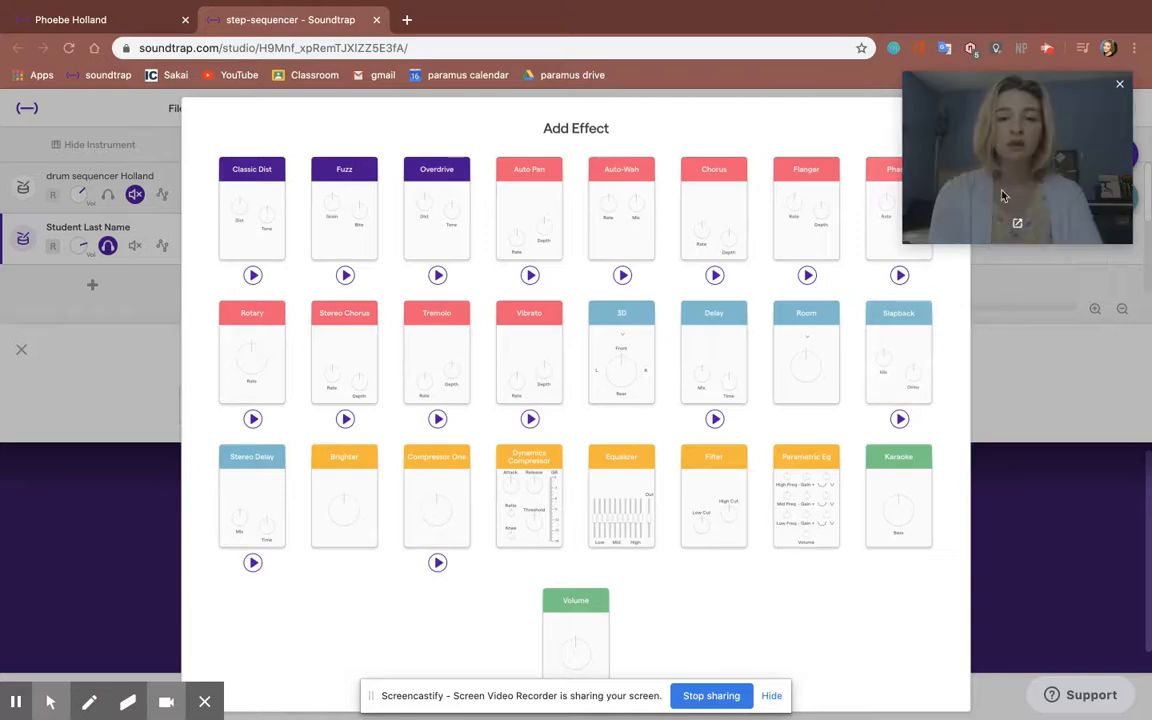
pyautogui.moveTo(1003, 195); pyautogui.dragTo(1005, 650)
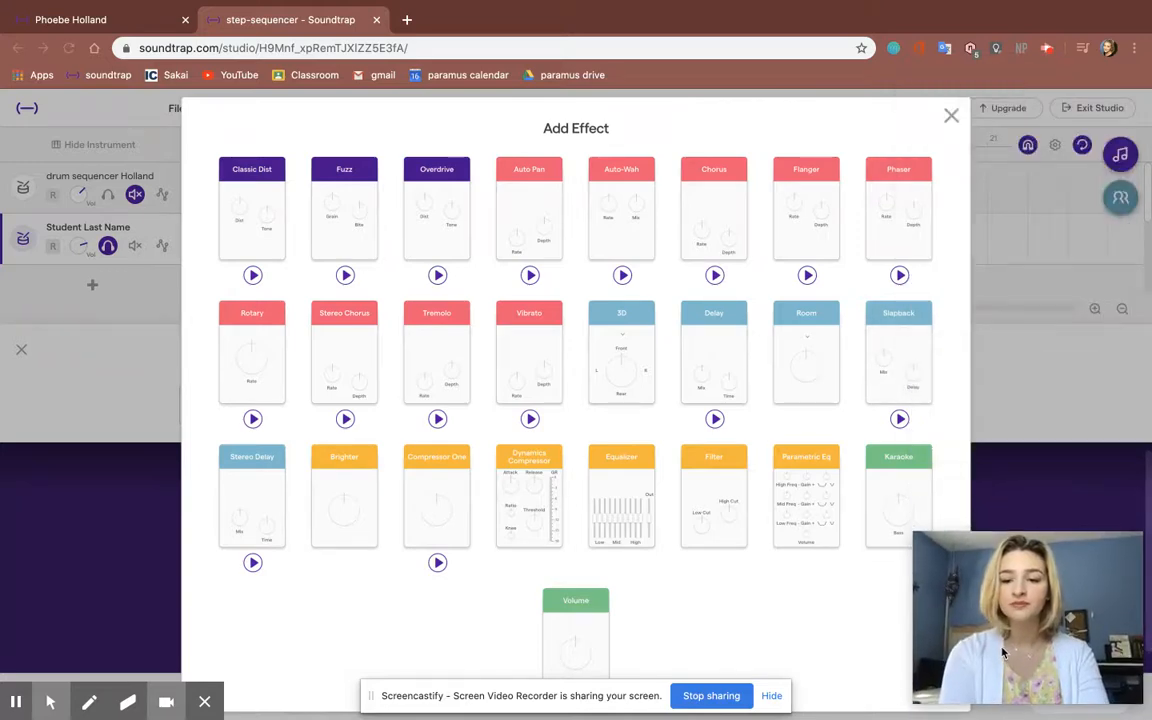
pyautogui.click(951, 117)
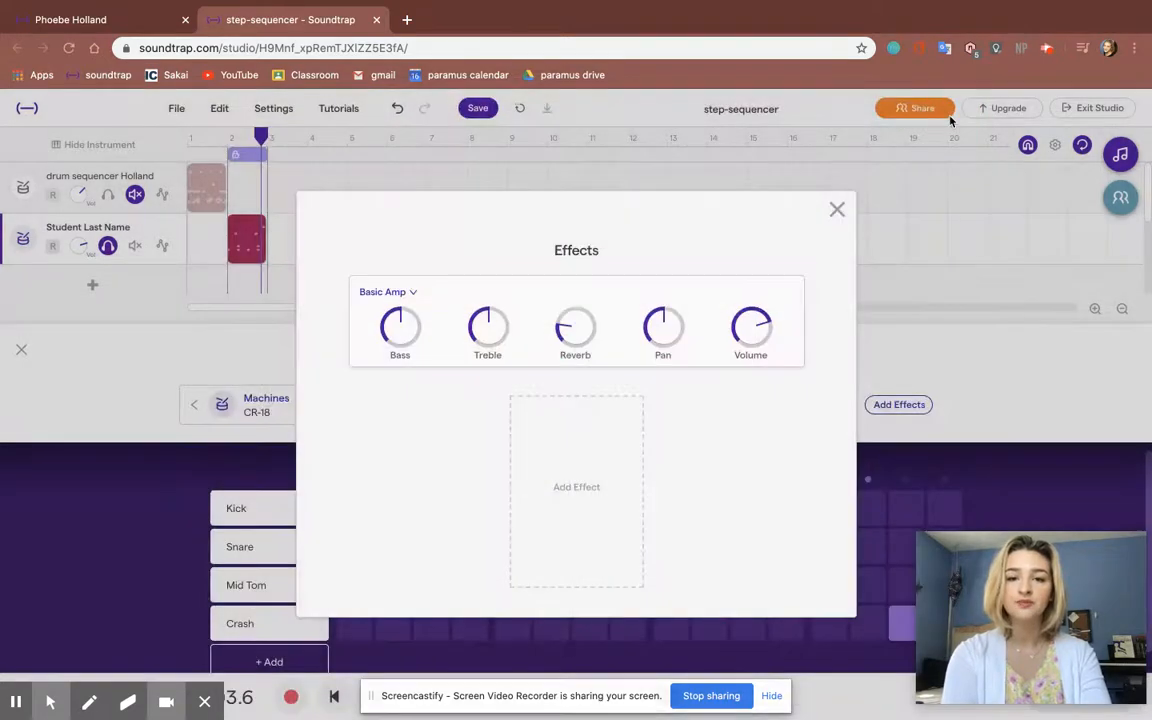
pyautogui.click(837, 211)
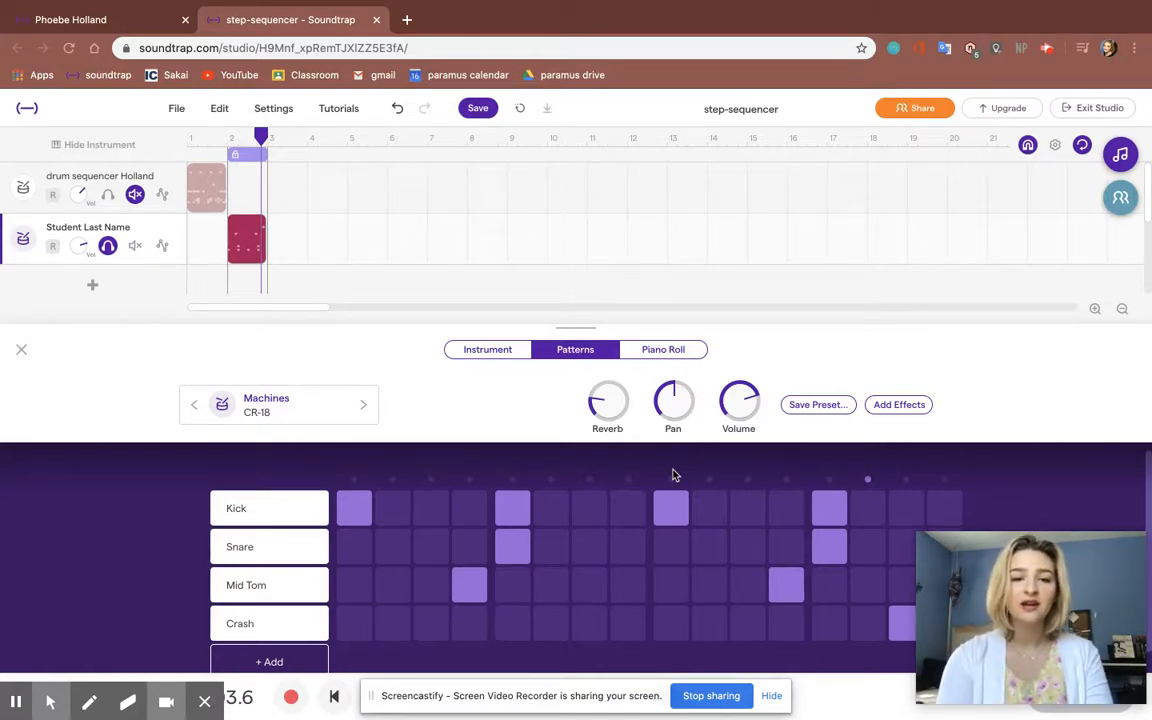
pyautogui.scroll(-1, 673, 475)
pyautogui.scroll(-2, 111, 272)
pyautogui.scroll(2, 111, 270)
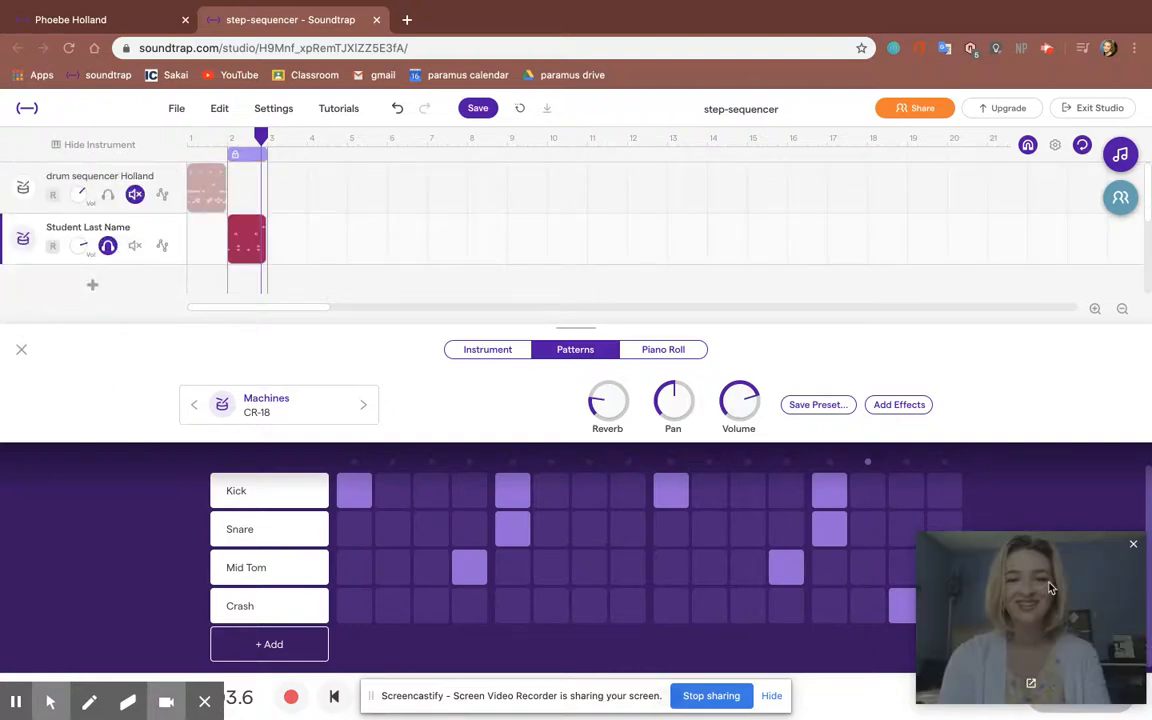
pyautogui.moveTo(1059, 585); pyautogui.dragTo(1065, 318)
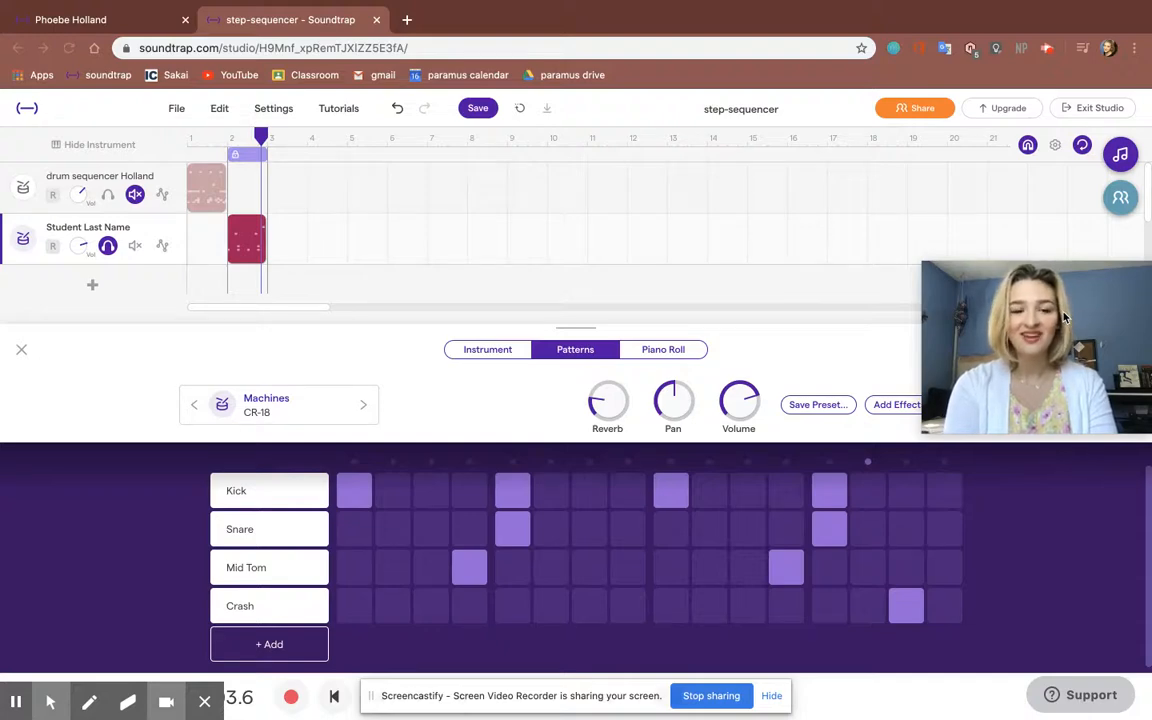
pyautogui.scroll(1, 909, 553)
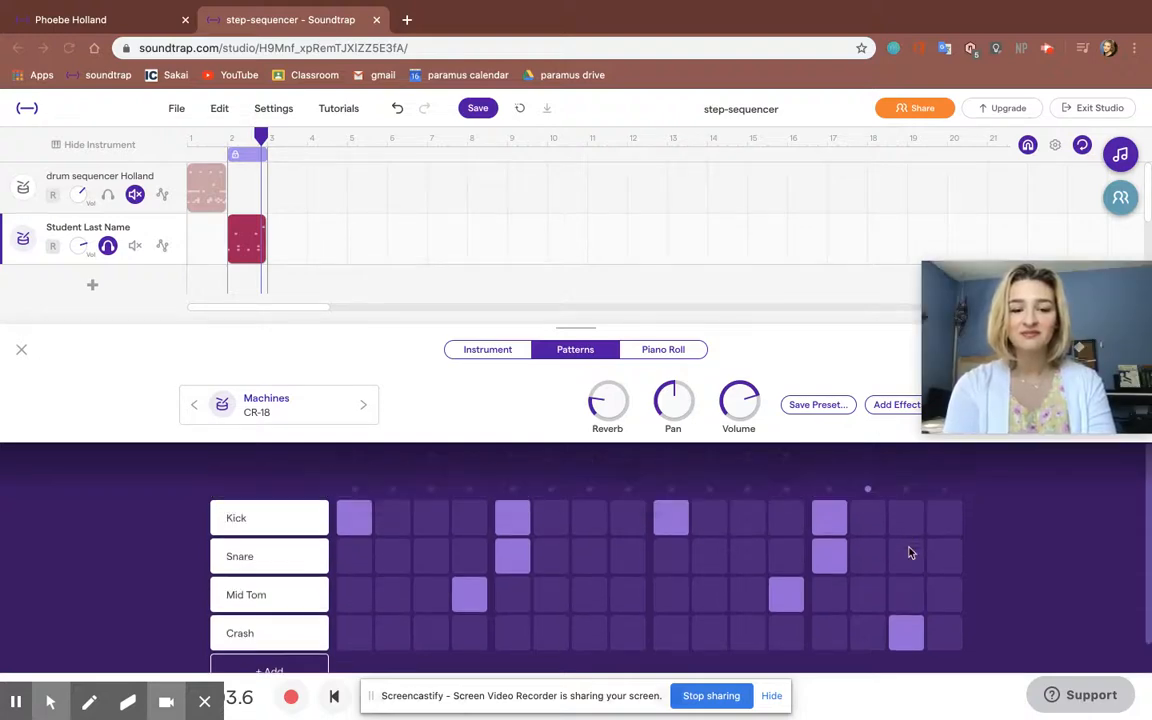